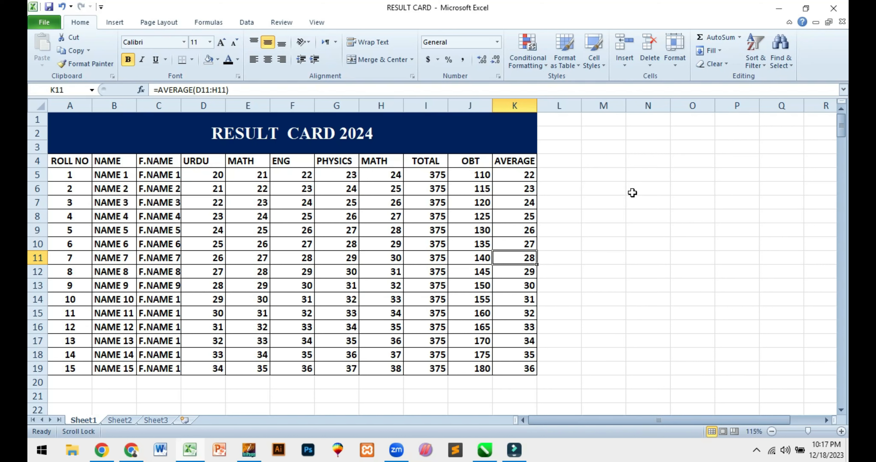
Highlight the AVERAGE values in K5:K19 that are greater than 33 with Light Red Fill with Dark Red Text.
{"action": "left_click", "coordinate": [542, 68]}
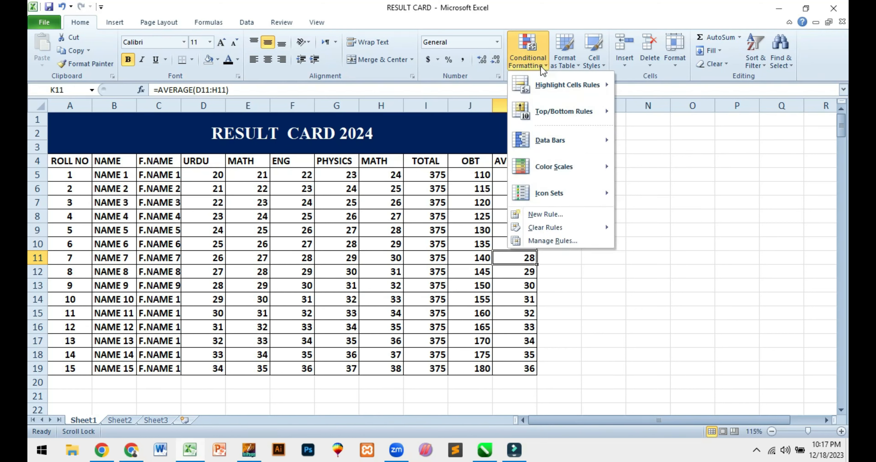
{"action": "left_click", "coordinate": [384, 239]}
{"action": "left_click_drag", "start_coordinate": [528, 173], "coordinate": [516, 368]}
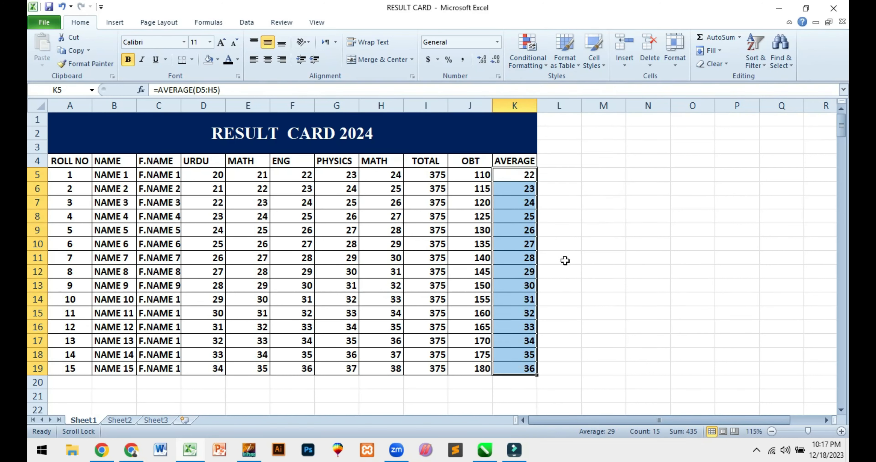
{"action": "left_click", "coordinate": [529, 65]}
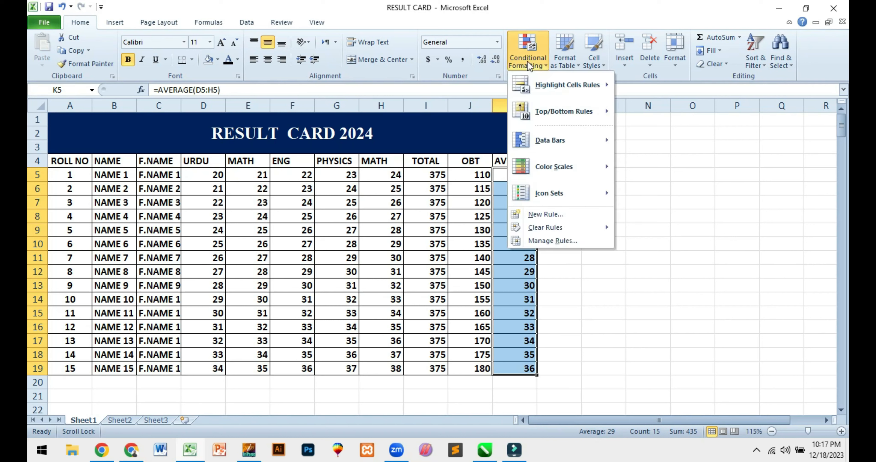
{"action": "mouse_move", "coordinate": [558, 89]}
{"action": "left_click", "coordinate": [593, 323]}
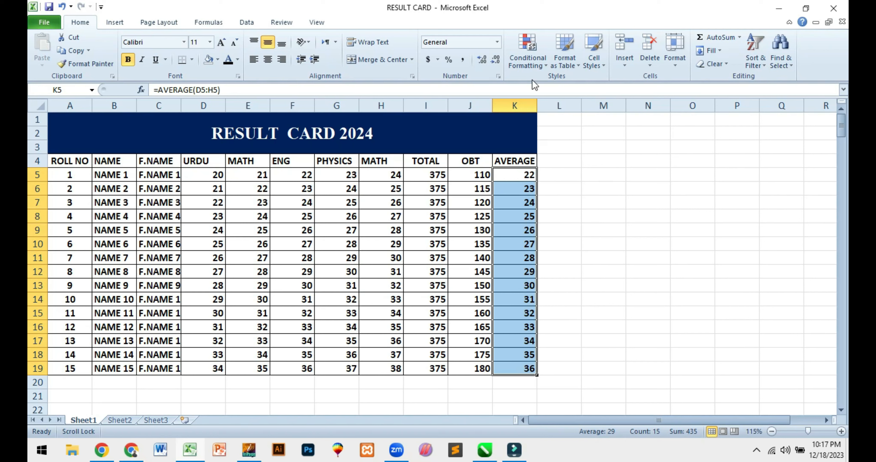
{"action": "left_click", "coordinate": [527, 56]}
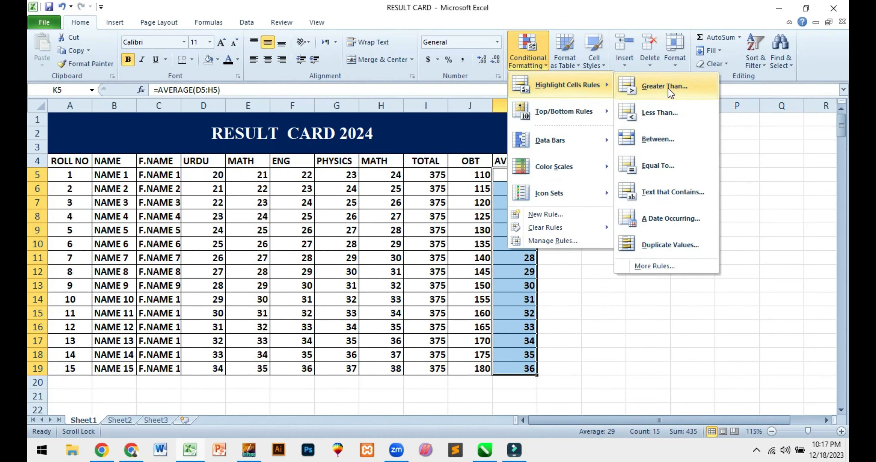
{"action": "left_click", "coordinate": [651, 89]}
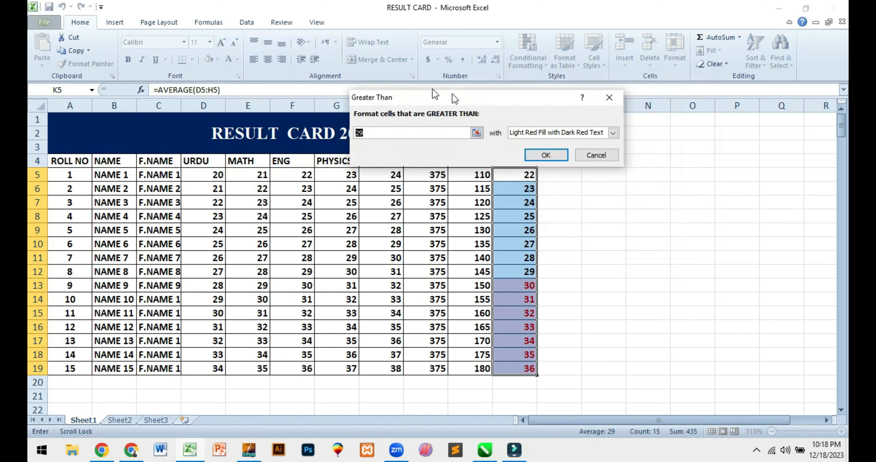
{"action": "left_click_drag", "start_coordinate": [453, 95], "coordinate": [297, 51]}
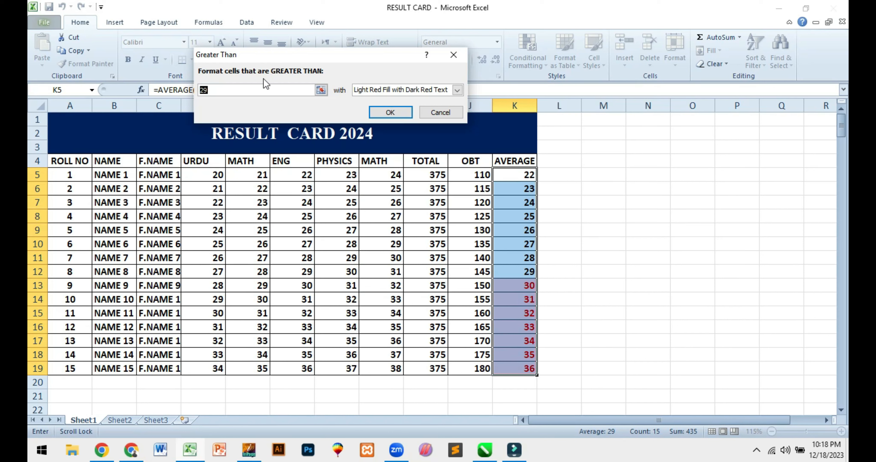
{"action": "left_click", "coordinate": [220, 90]}
{"action": "key", "text": "BackSpace"}
{"action": "key", "text": "BackSpace"}
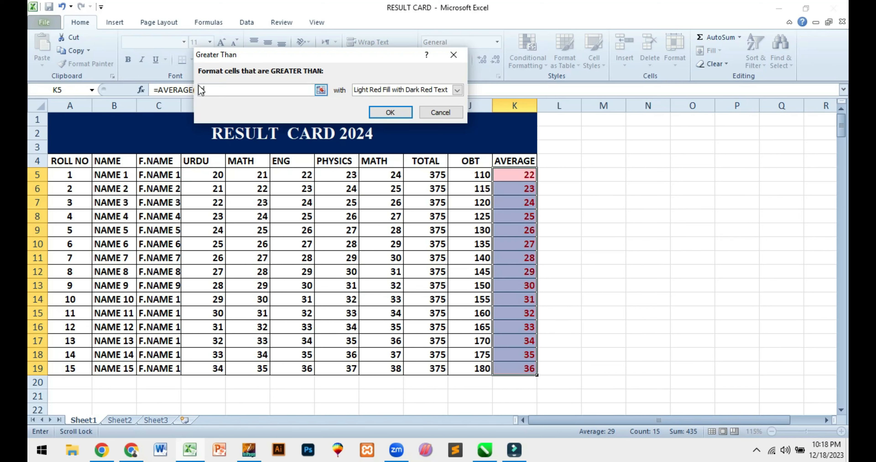
{"action": "type", "text": "33"}
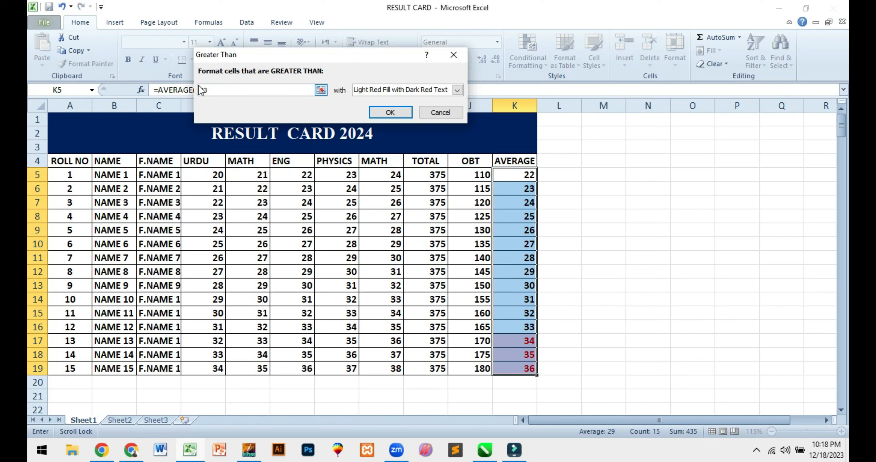
{"action": "left_click_drag", "start_coordinate": [246, 88], "coordinate": [176, 83]}
{"action": "left_click", "coordinate": [390, 112]}
{"action": "left_click", "coordinate": [595, 204]}
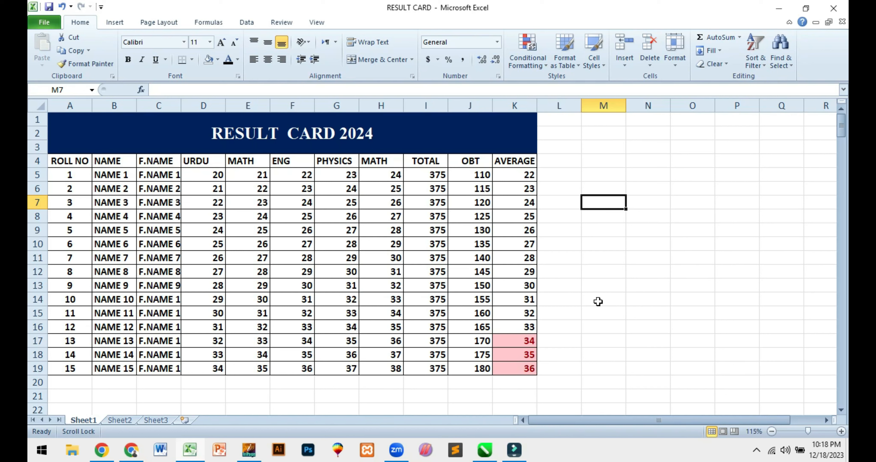
Overwrite the averages in K8, K12 and K17 with 35, 42 and 28.
{"action": "left_click", "coordinate": [517, 214]}
{"action": "type", "text": "35"}
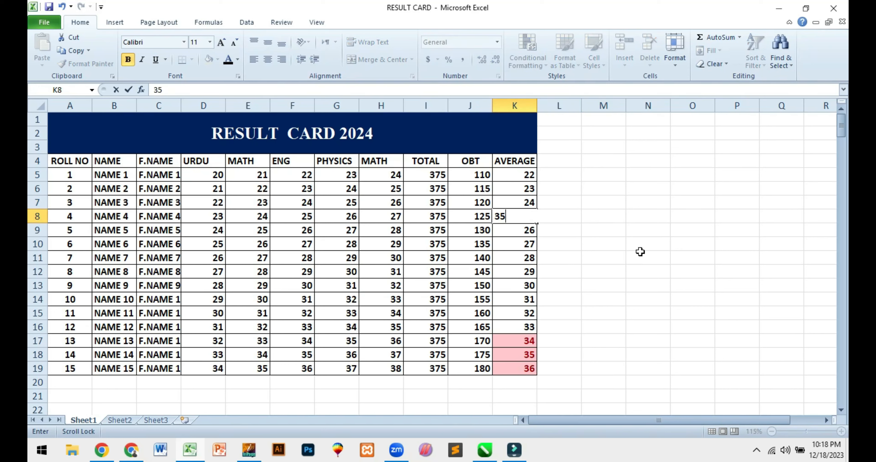
{"action": "key", "text": "Return"}
{"action": "key", "text": "Down"}
{"action": "key", "text": "Down"}
{"action": "key", "text": "Down"}
{"action": "type", "text": "4"}
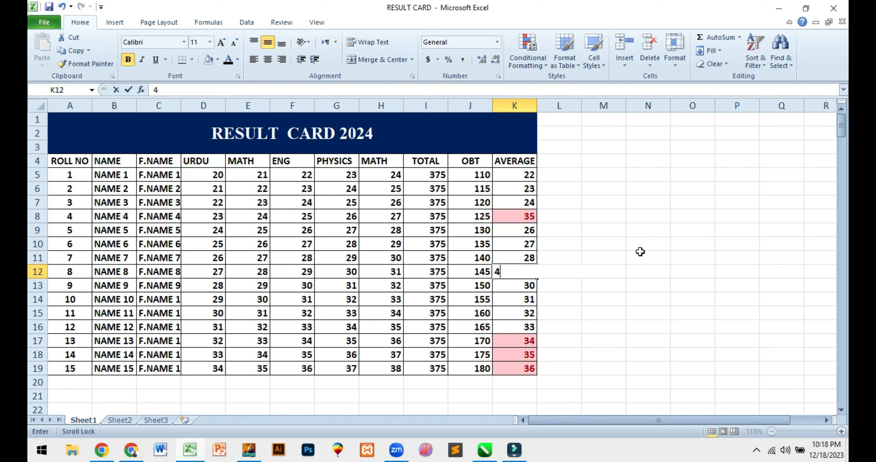
{"action": "type", "text": "2"}
{"action": "key", "text": "Return"}
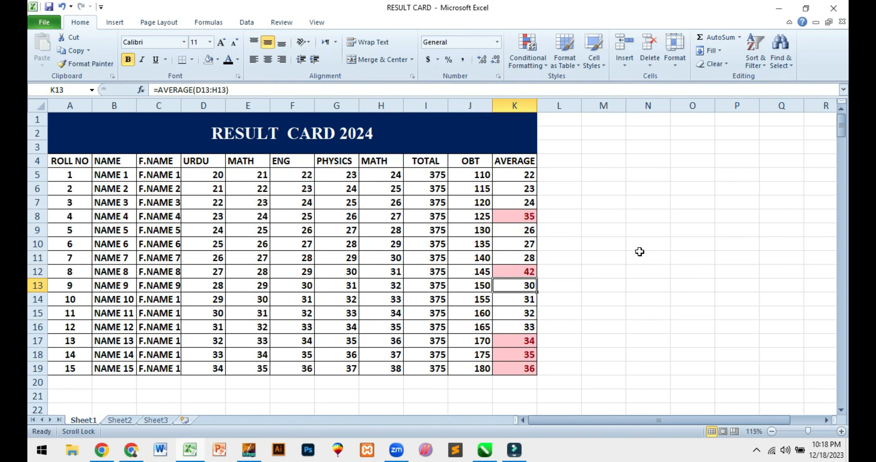
{"action": "left_click", "coordinate": [525, 342]}
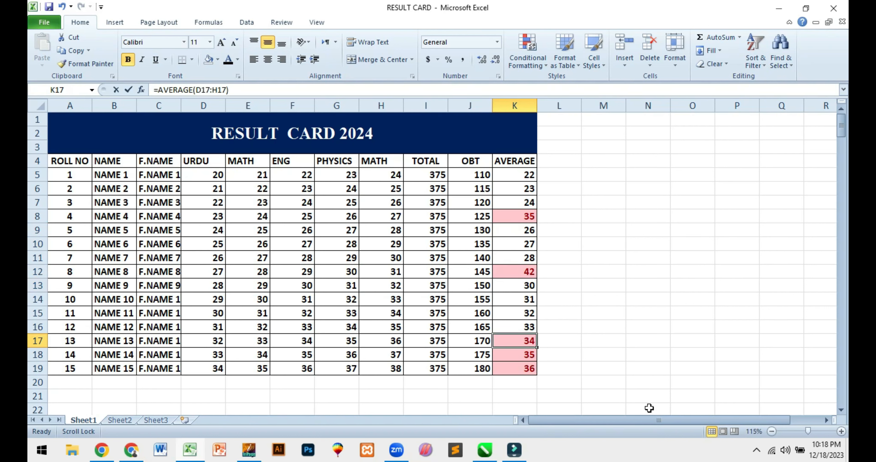
{"action": "type", "text": "28"}
{"action": "key", "text": "Return"}
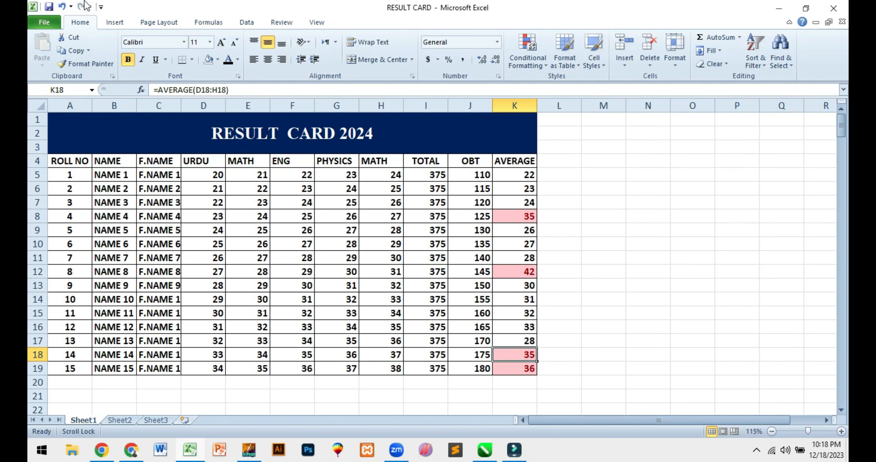
Undo the three overwritten averages and the greater-than-33 highlighting rule.
{"action": "left_click", "coordinate": [63, 6]}
{"action": "left_click", "coordinate": [62, 6]}
{"action": "left_click", "coordinate": [63, 7]}
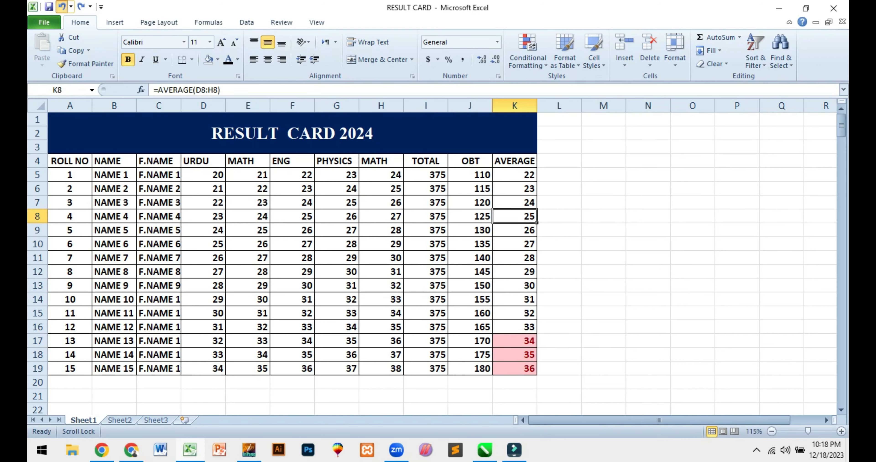
{"action": "left_click", "coordinate": [63, 7]}
Highlight the AVERAGE values in K5:K19 that are greater than 10000 with Light Red Fill with Dark Red Text.
{"action": "left_click", "coordinate": [528, 55]}
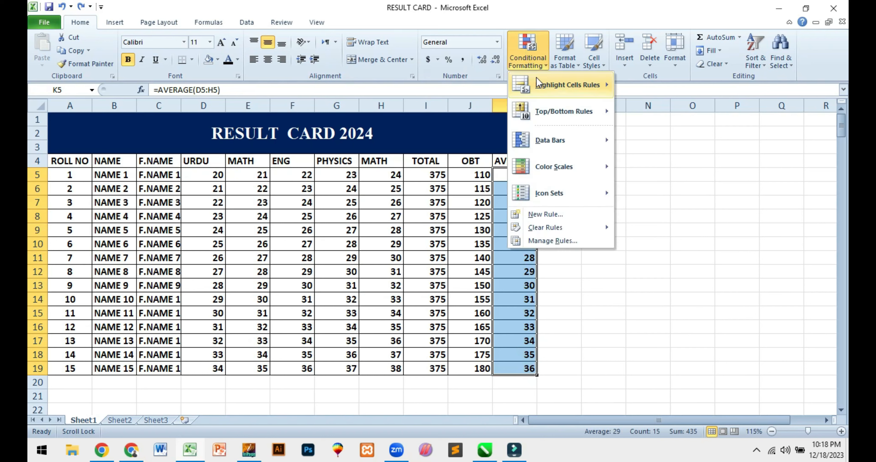
{"action": "left_click", "coordinate": [662, 96]}
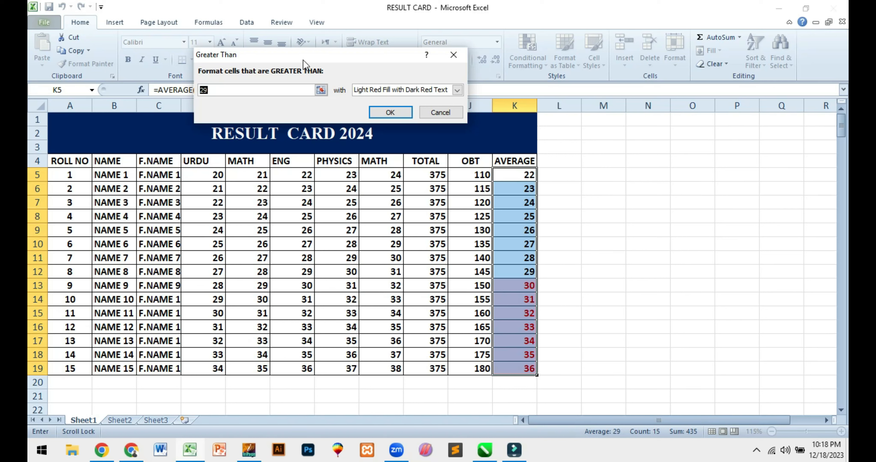
{"action": "type", "text": "1"}
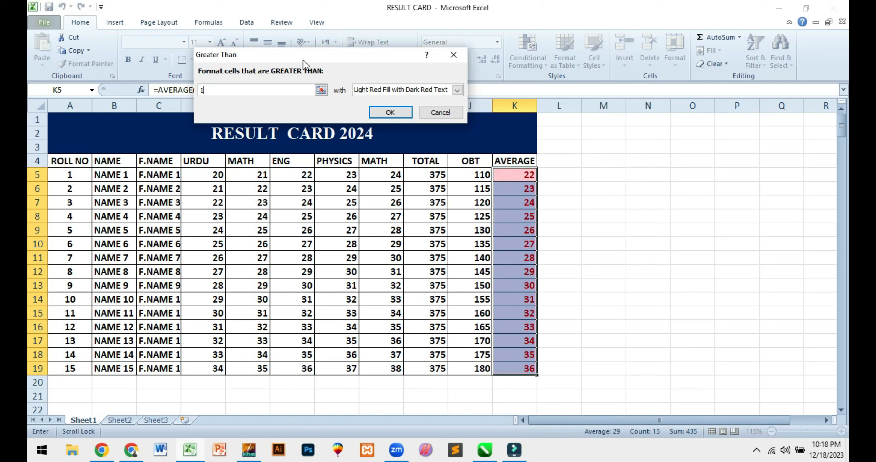
{"action": "type", "text": "0000"}
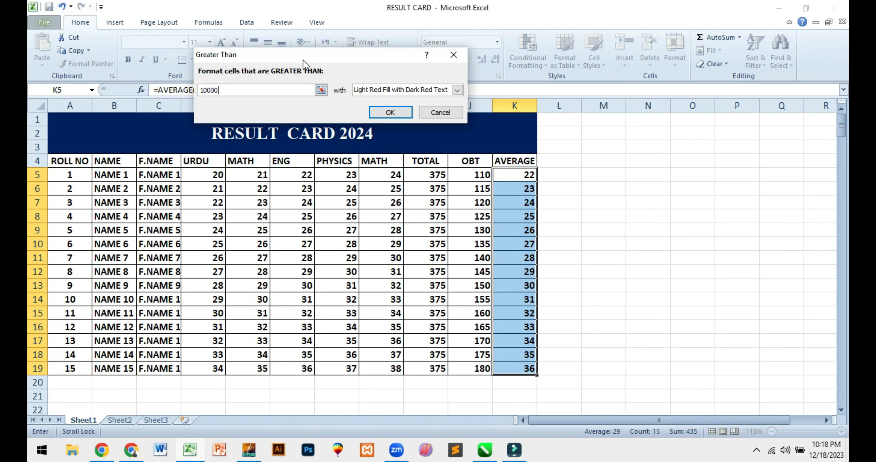
{"action": "key", "text": "Return"}
Enter 250000 as the average in K11, and undo both that entry and the greater-than-10000 rule.
{"action": "left_click", "coordinate": [514, 264]}
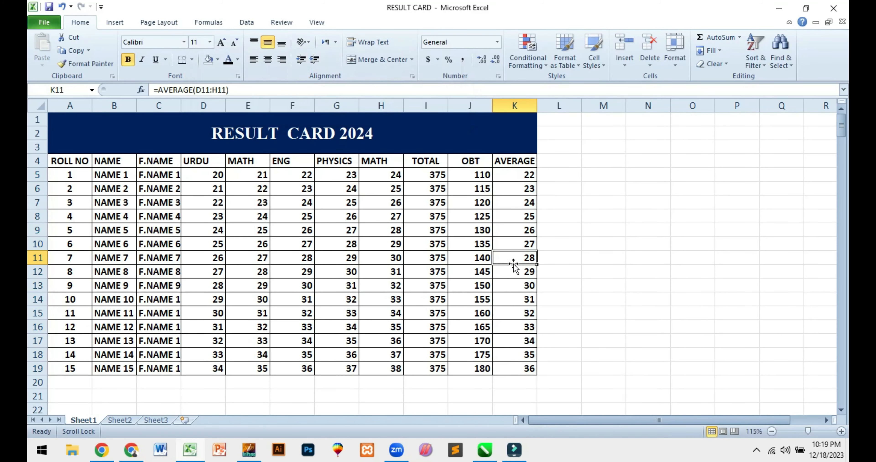
{"action": "type", "text": "250000"}
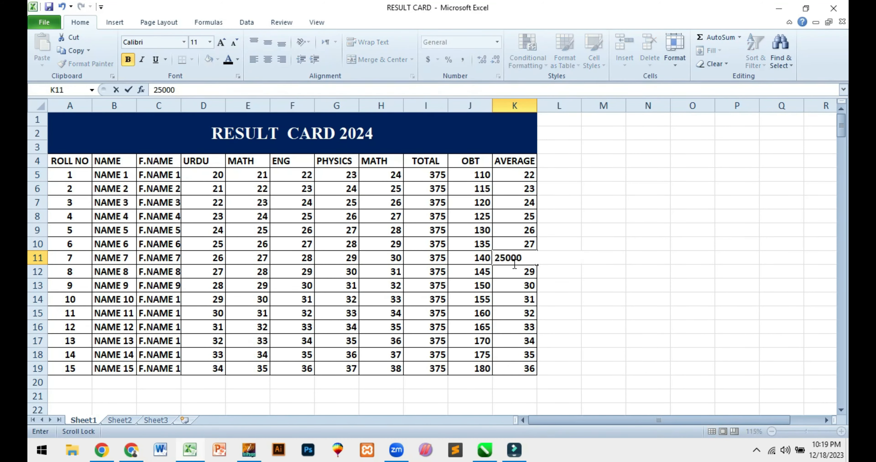
{"action": "key", "text": "Return"}
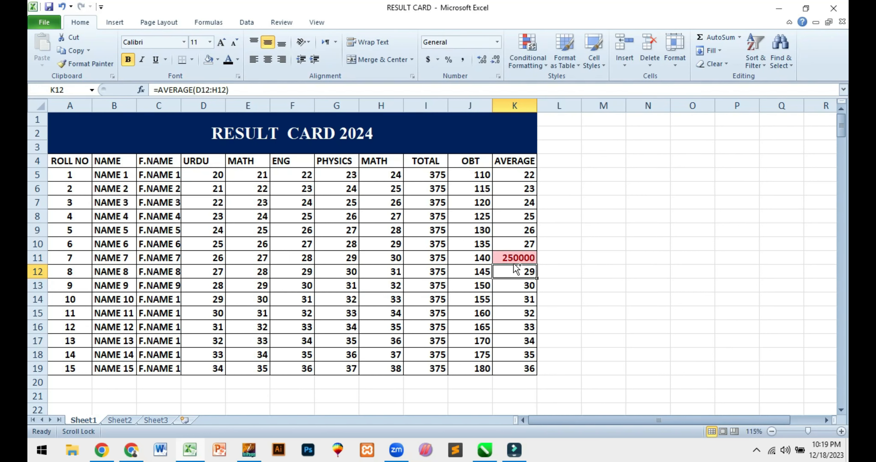
{"action": "key", "text": "ctrl+z"}
{"action": "key", "text": "ctrl+z"}
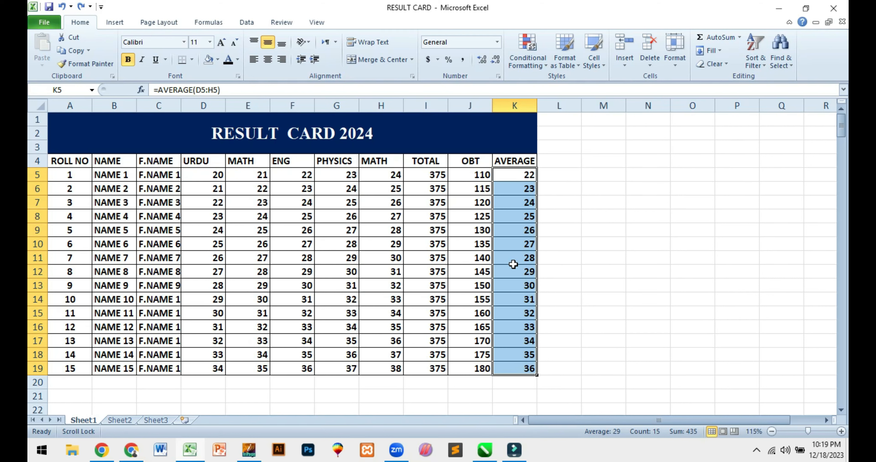
Try a Less Than highlighting rule on K5:K19 with thresholds of 33 and 25000, and cancel it.
{"action": "left_click", "coordinate": [526, 61]}
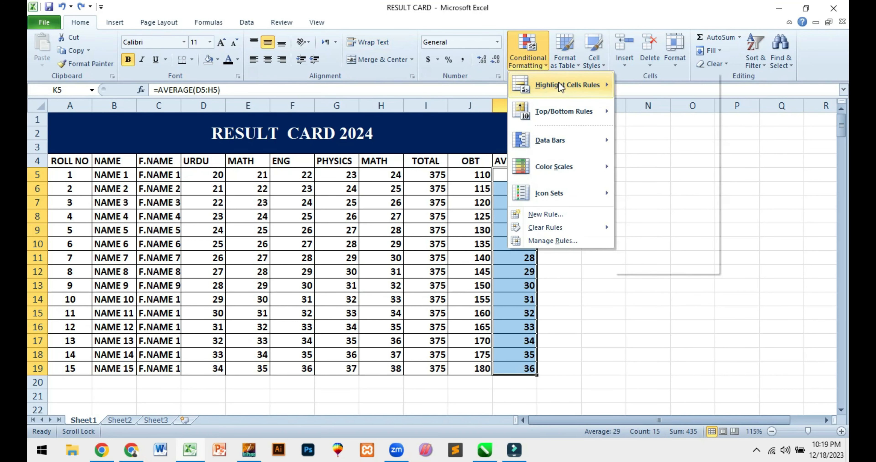
{"action": "mouse_move", "coordinate": [561, 87]}
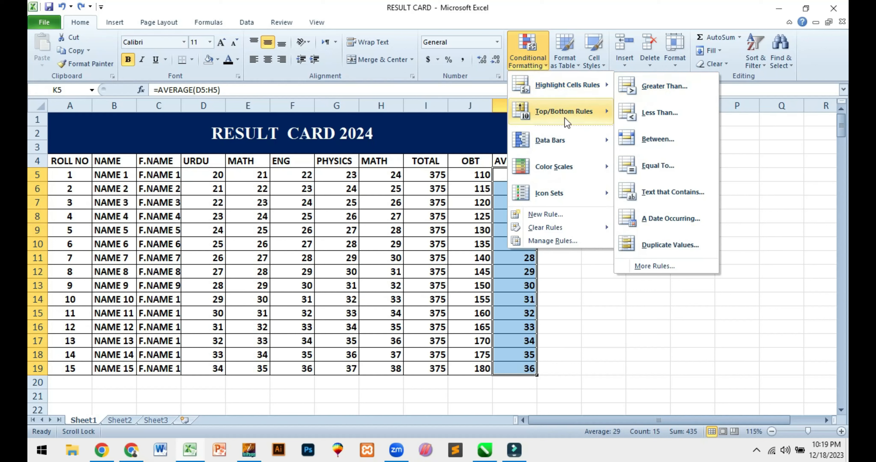
{"action": "mouse_move", "coordinate": [589, 85]}
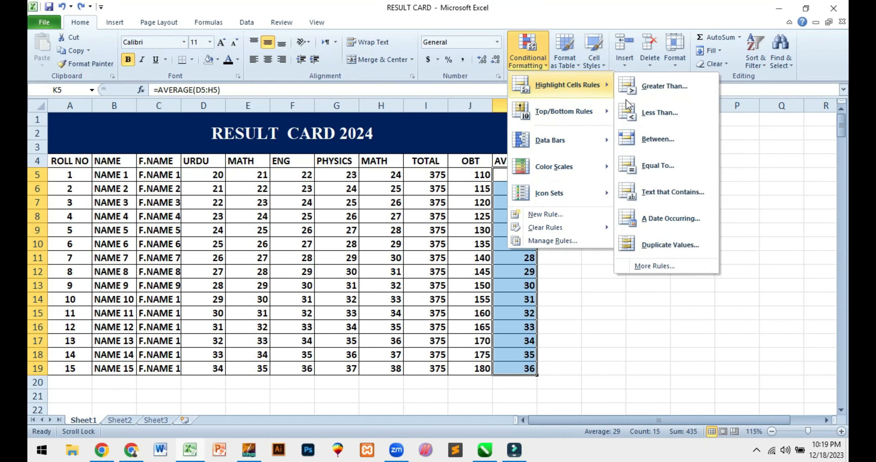
{"action": "left_click", "coordinate": [633, 112]}
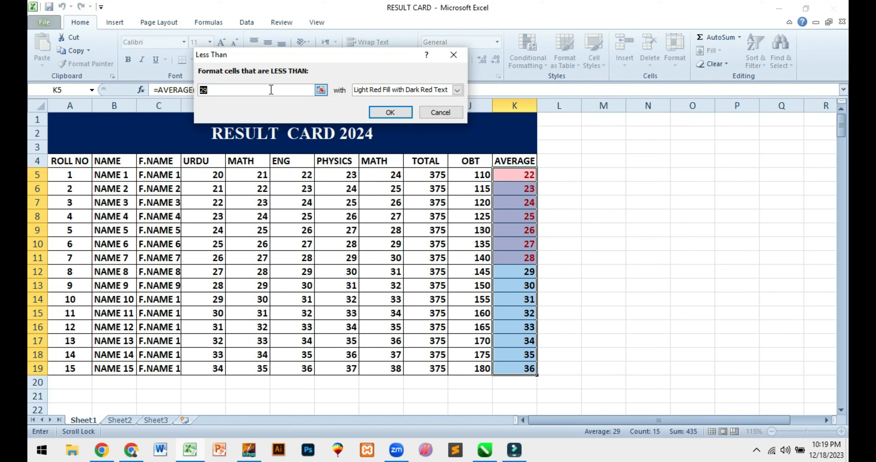
{"action": "type", "text": "3"}
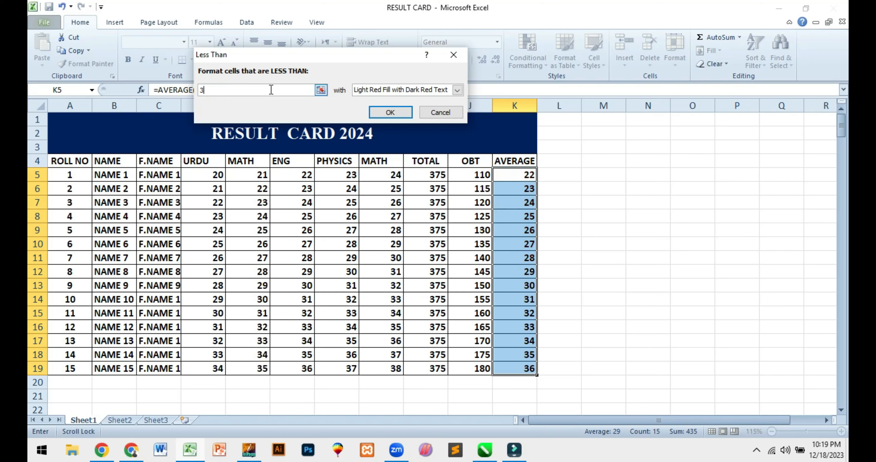
{"action": "type", "text": "3"}
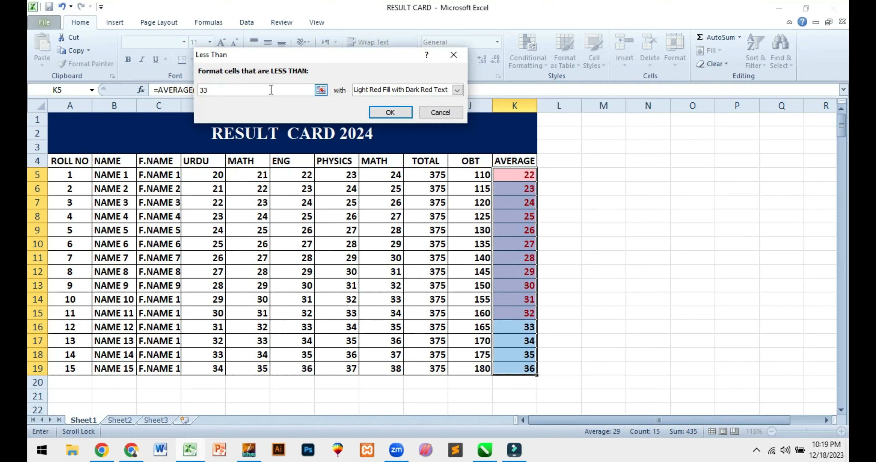
{"action": "key", "text": "BackSpace"}
{"action": "key", "text": "BackSpace"}
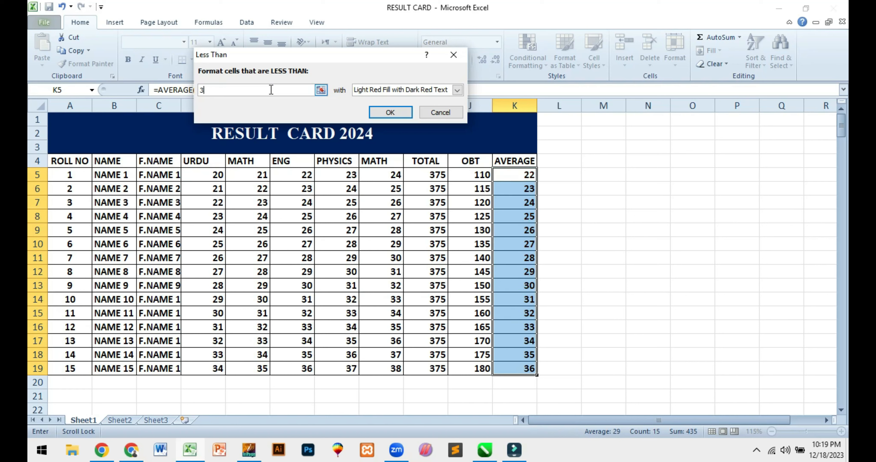
{"action": "type", "text": "25000"}
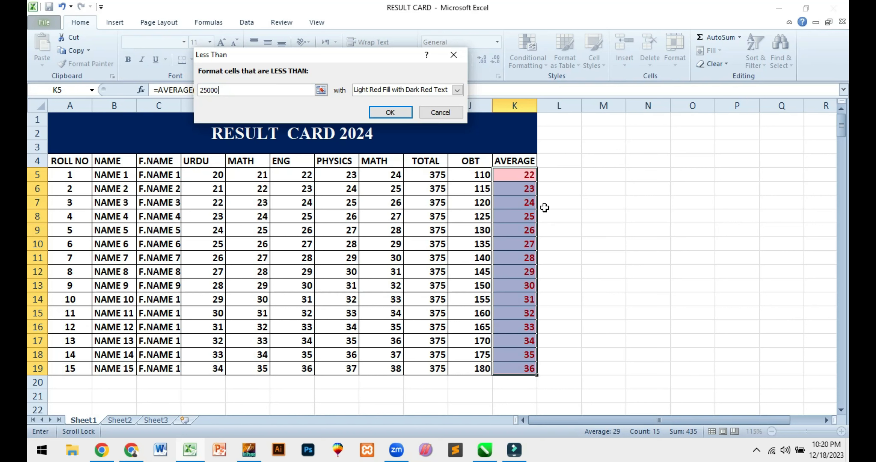
{"action": "left_click", "coordinate": [440, 112]}
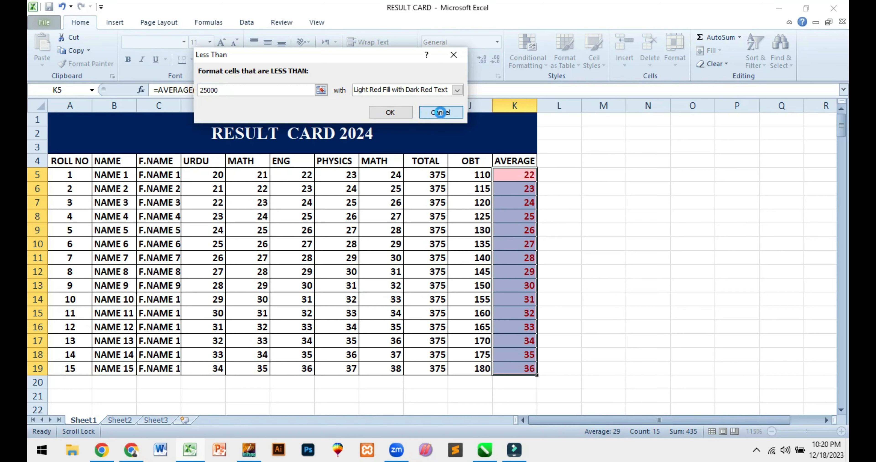
{"action": "left_click", "coordinate": [648, 189]}
{"action": "left_click", "coordinate": [527, 58]}
{"action": "mouse_move", "coordinate": [567, 85]}
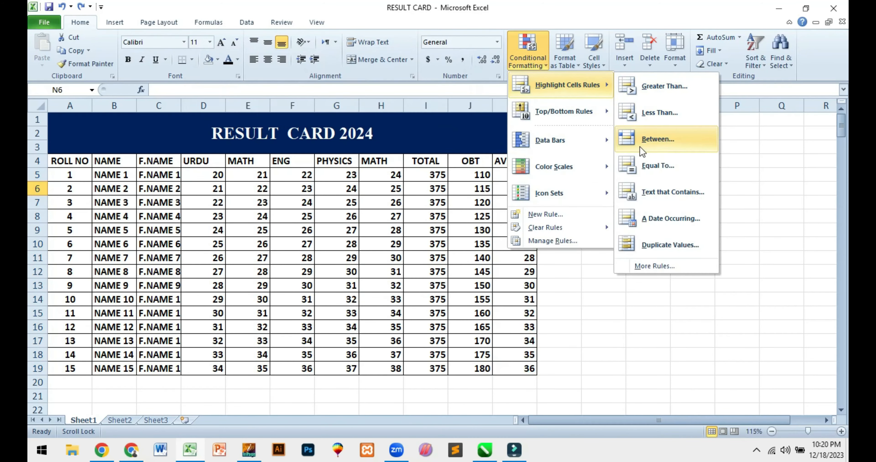
{"action": "left_click", "coordinate": [659, 145]}
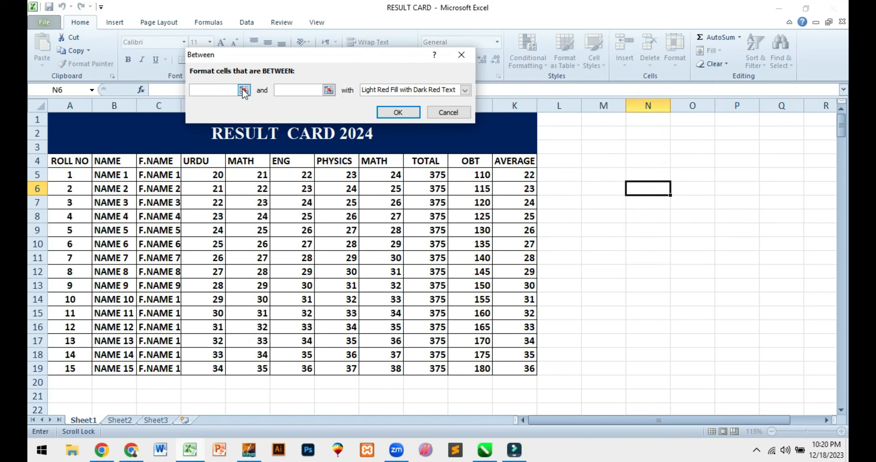
{"action": "type", "text": "1"}
{"action": "type", "text": "9"}
{"action": "type", "text": "29"}
{"action": "left_click", "coordinate": [445, 116]}
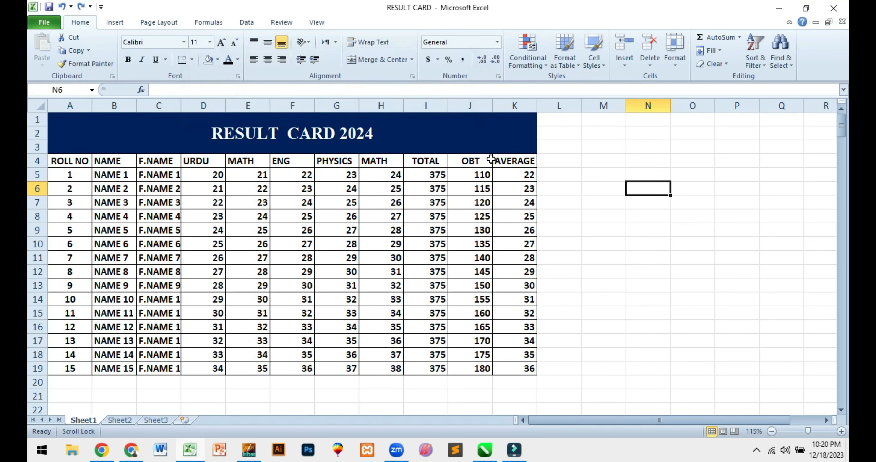
Highlight the AVERAGE values in K5:K19 that are between 19 and 29 with Light Red Fill with Dark Red Text.
{"action": "left_click_drag", "start_coordinate": [512, 173], "coordinate": [521, 369]}
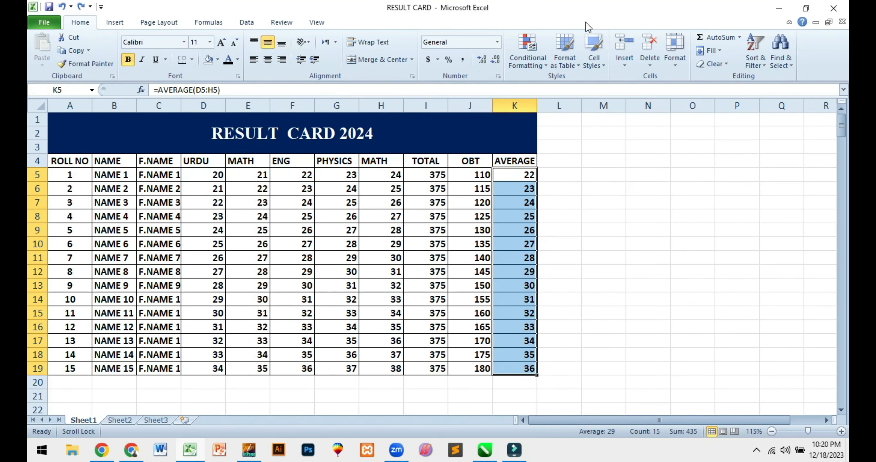
{"action": "left_click", "coordinate": [527, 51]}
{"action": "mouse_move", "coordinate": [567, 89]}
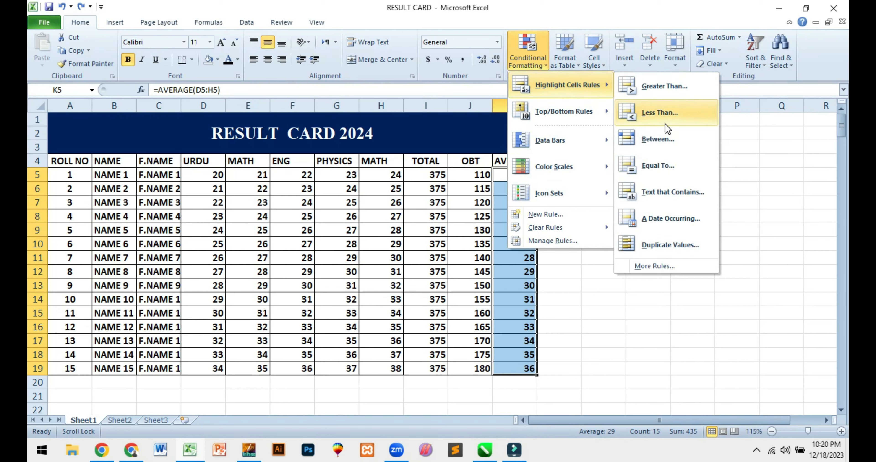
{"action": "left_click", "coordinate": [648, 143]}
{"action": "type", "text": "1"}
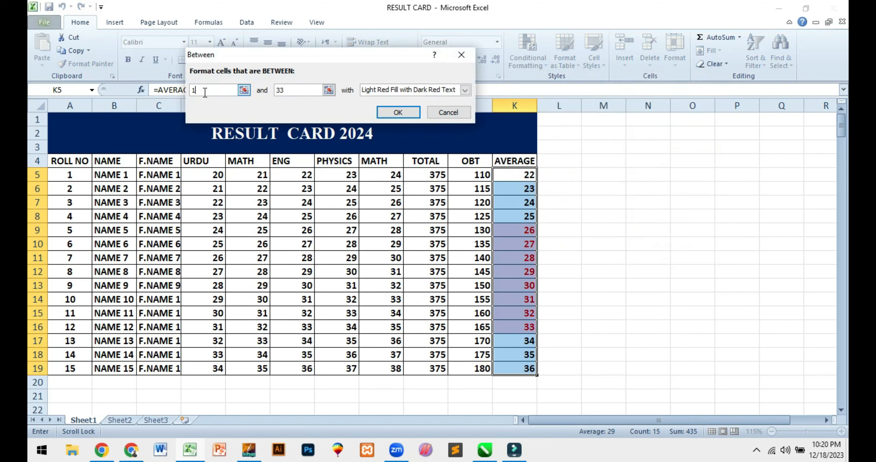
{"action": "type", "text": "9"}
{"action": "key", "text": "Tab"}
{"action": "type", "text": "29"}
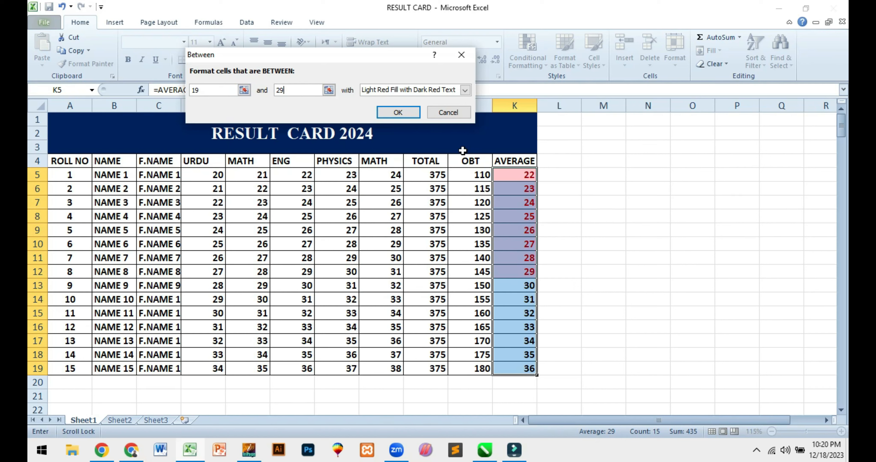
{"action": "left_click", "coordinate": [405, 114]}
Enter 25 as the average in K14, and undo both that entry and the between-19-and-29 rule.
{"action": "left_click", "coordinate": [516, 296]}
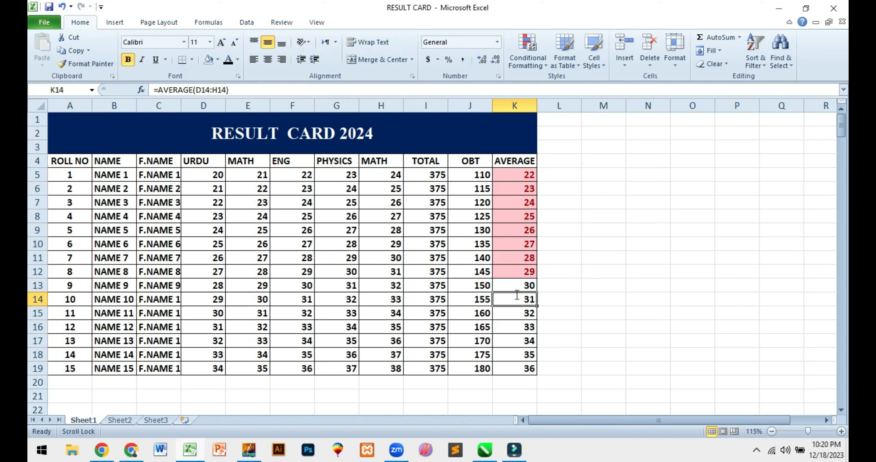
{"action": "type", "text": "25"}
{"action": "key", "text": "Return"}
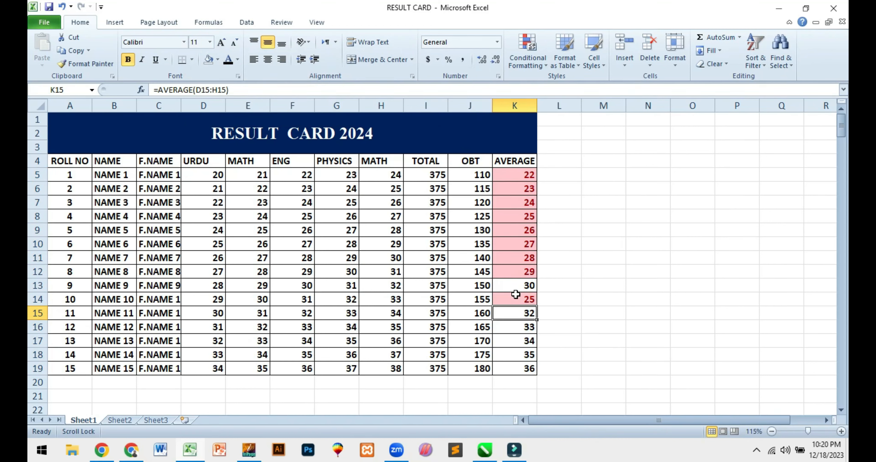
{"action": "key", "text": "ctrl+z"}
{"action": "key", "text": "ctrl+z"}
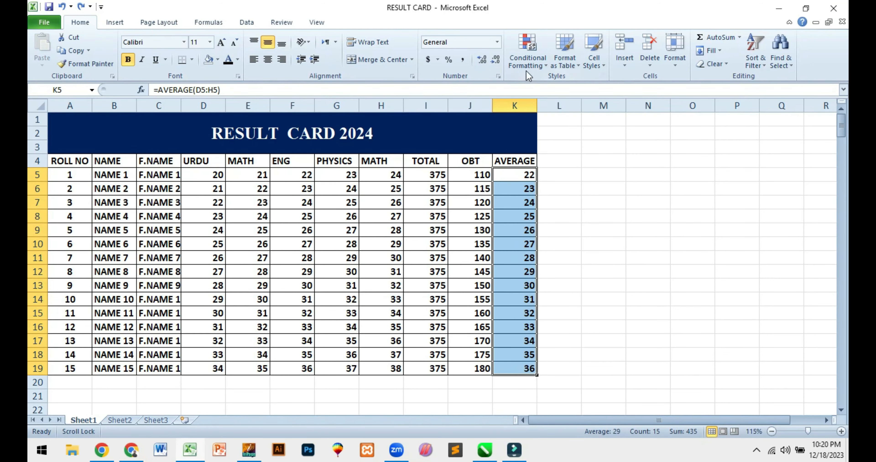
Try an Equal To highlighting rule on K5:K19 with the values 35 and 55, and cancel it.
{"action": "left_click", "coordinate": [526, 63]}
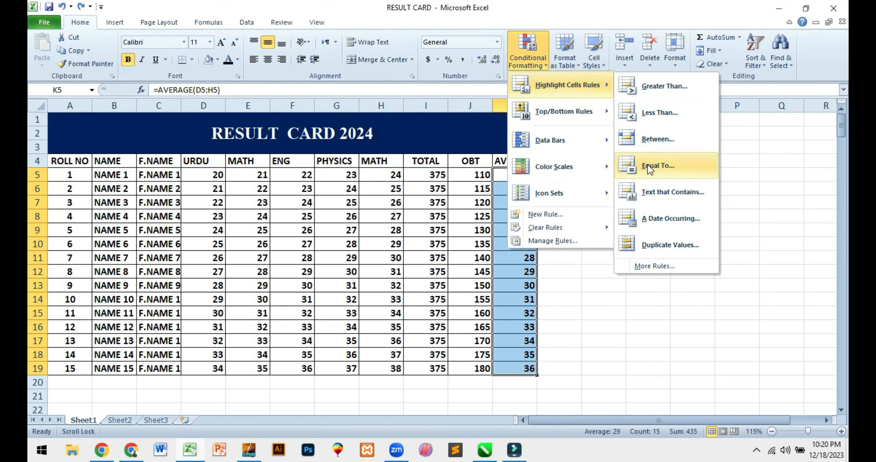
{"action": "left_click", "coordinate": [656, 166]}
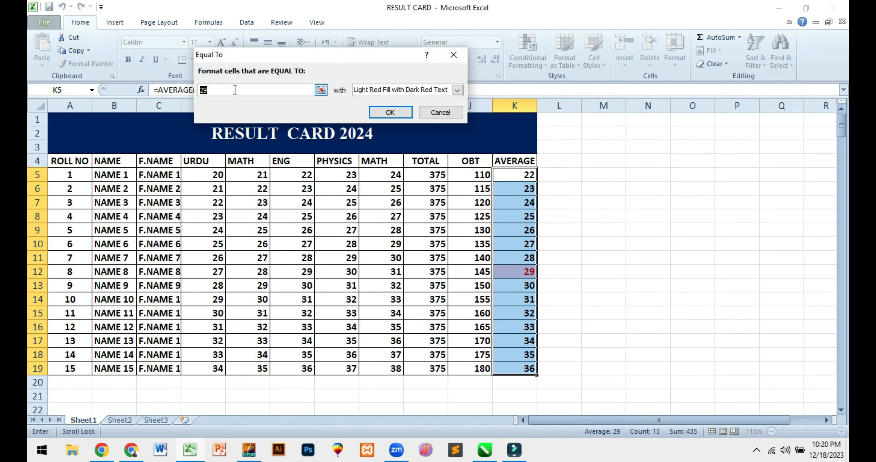
{"action": "type", "text": "35"}
{"action": "key", "text": "BackSpace"}
{"action": "key", "text": "BackSpace"}
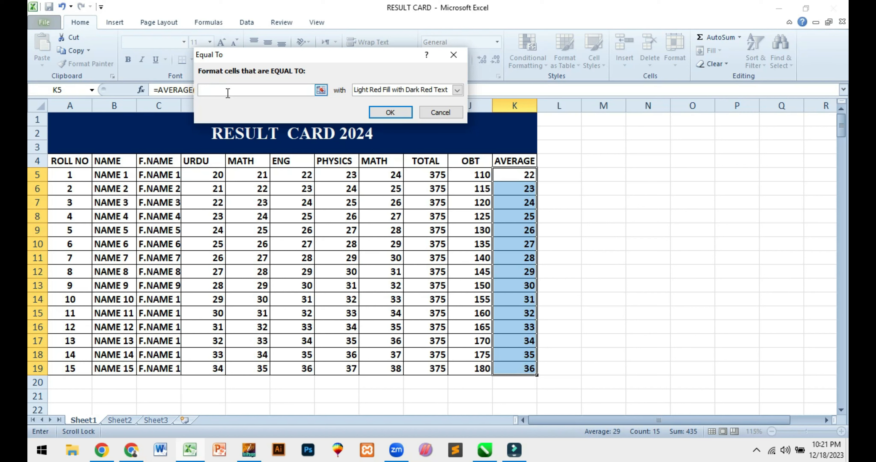
{"action": "type", "text": "55"}
{"action": "key", "text": "BackSpace"}
{"action": "key", "text": "BackSpace"}
{"action": "key", "text": "Escape"}
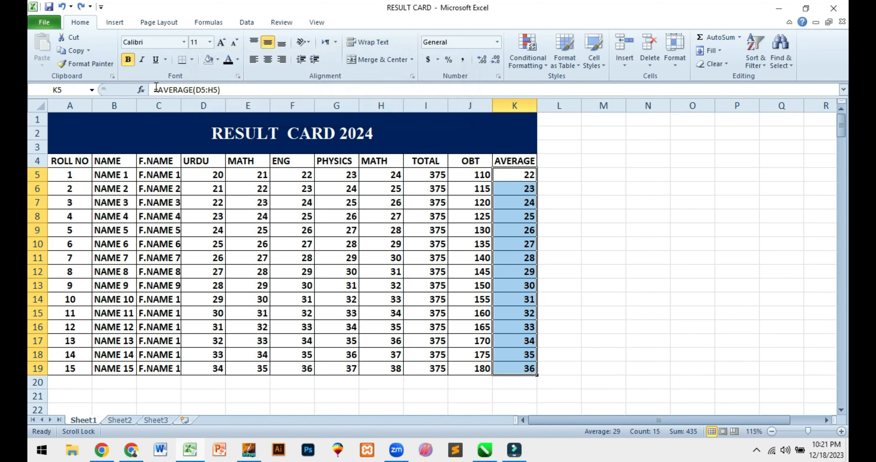
Replace the average in K12 with the text BITS.
{"action": "left_click", "coordinate": [515, 67]}
{"action": "mouse_move", "coordinate": [567, 85]}
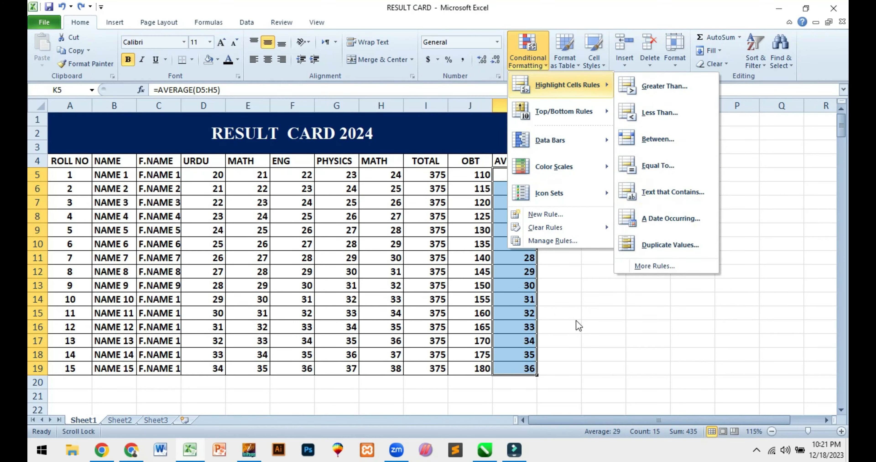
{"action": "left_click", "coordinate": [519, 275]}
{"action": "type", "text": "BITS"}
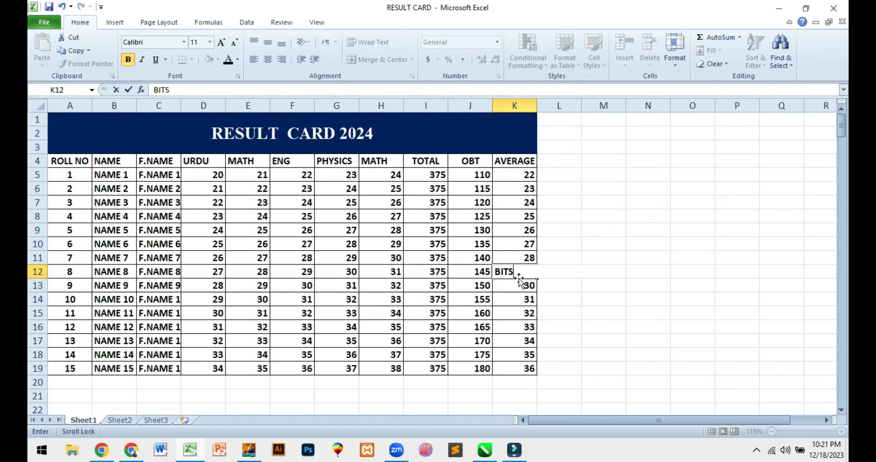
{"action": "key", "text": "Return"}
Try a Text That Contains highlighting rule for BITS on K5:K19, and cancel it.
{"action": "left_click_drag", "start_coordinate": [514, 175], "coordinate": [507, 369]}
{"action": "left_click", "coordinate": [544, 61]}
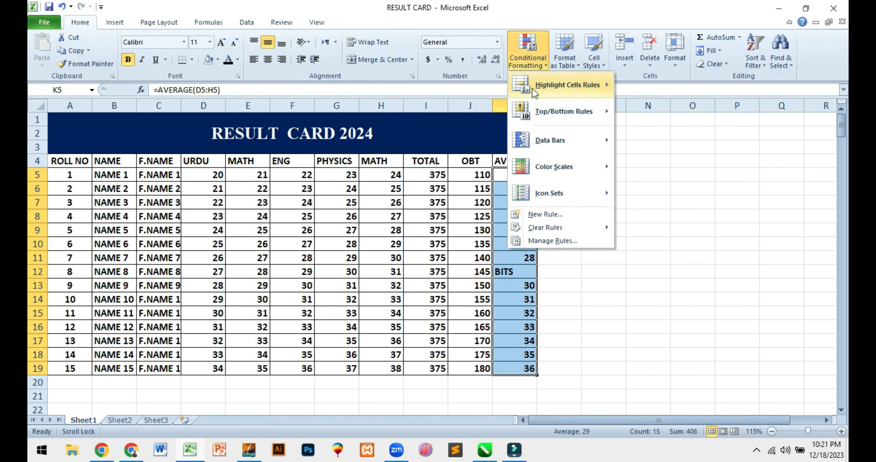
{"action": "mouse_move", "coordinate": [578, 86]}
{"action": "left_click", "coordinate": [683, 190]}
{"action": "type", "text": "BITS"}
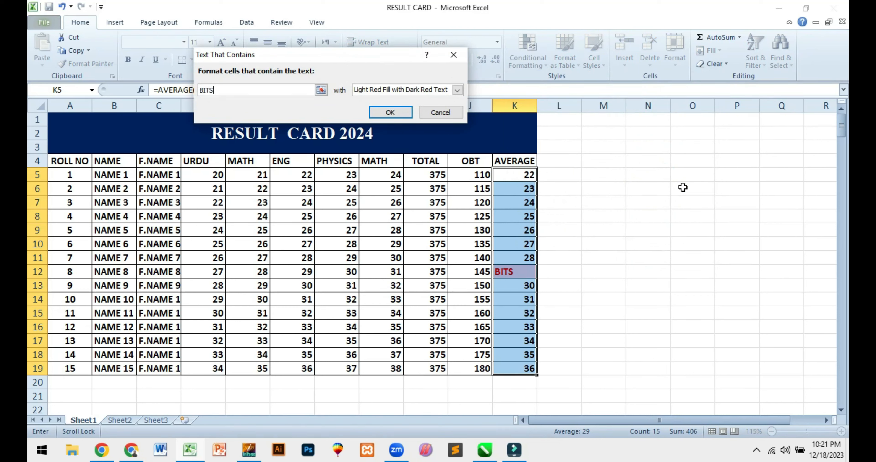
{"action": "key", "text": "Escape"}
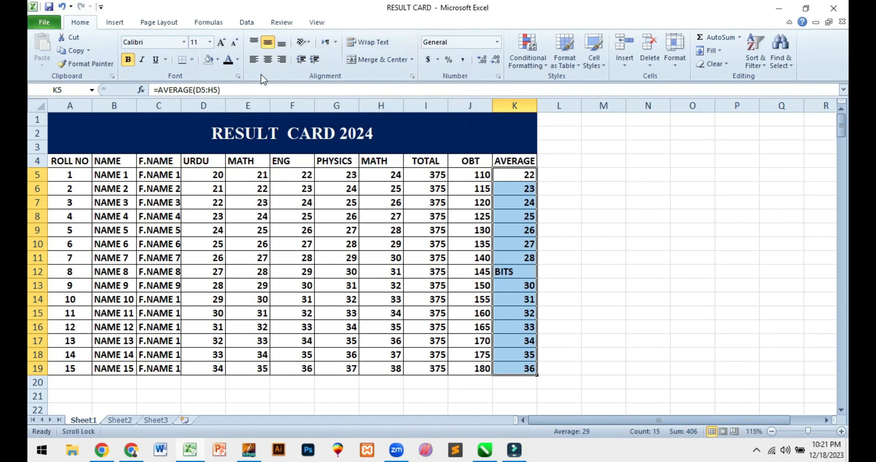
Undo the BITS entry in K12 and clear the cells L13:L15 beside the table.
{"action": "key", "text": "ctrl+z"}
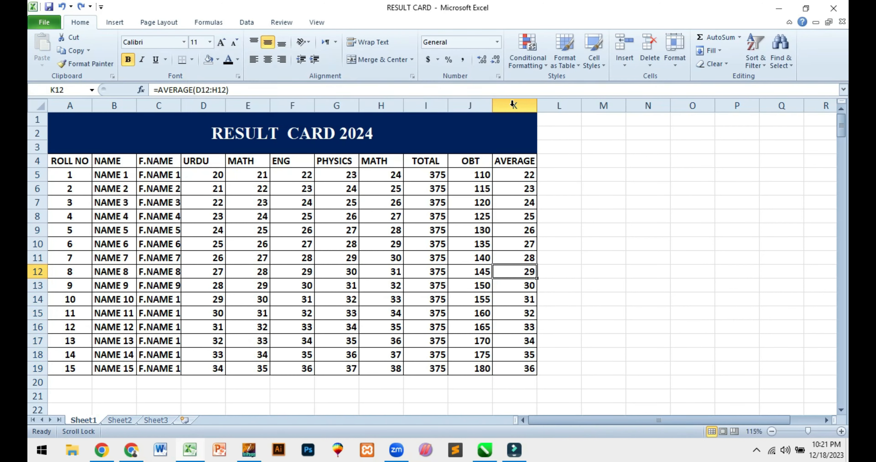
{"action": "key", "text": "ctrl+z"}
{"action": "left_click", "coordinate": [568, 245]}
{"action": "left_click_drag", "start_coordinate": [572, 282], "coordinate": [577, 316]}
{"action": "key", "text": "Delete"}
Open the A Date Occurring highlighting rule for K5:K19, and cancel it.
{"action": "left_click_drag", "start_coordinate": [517, 173], "coordinate": [526, 369]}
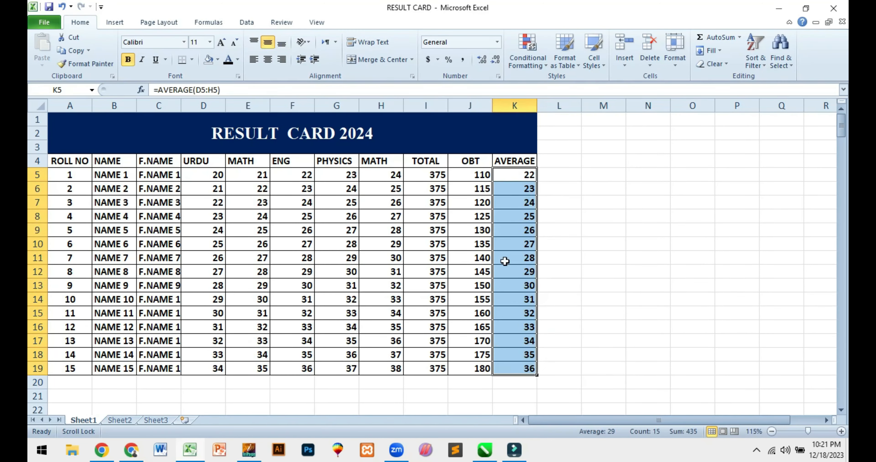
{"action": "left_click", "coordinate": [528, 51]}
{"action": "mouse_move", "coordinate": [566, 86]}
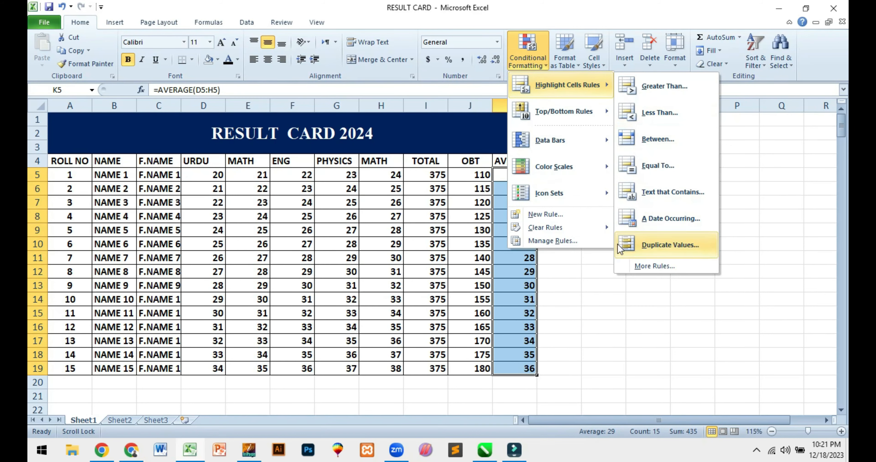
{"action": "left_click", "coordinate": [656, 228]}
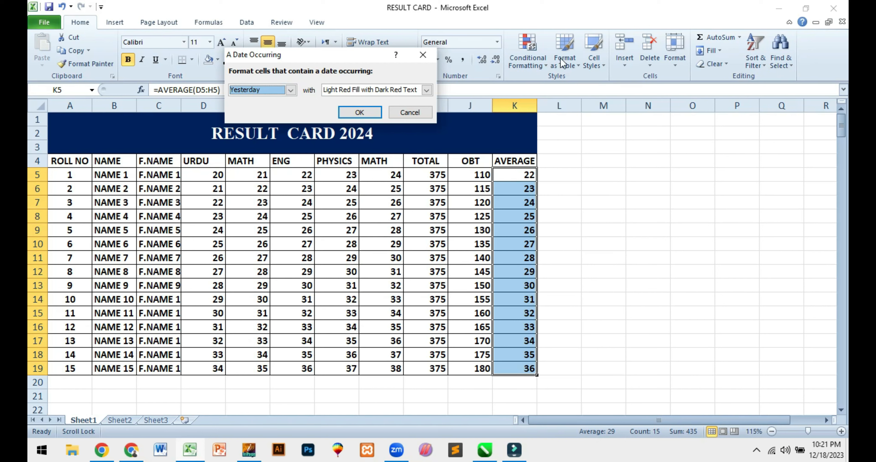
{"action": "key", "text": "Escape"}
Open the Duplicate Values highlighting rule for K5:K19, and cancel it without applying.
{"action": "left_click", "coordinate": [538, 52]}
{"action": "mouse_move", "coordinate": [576, 87]}
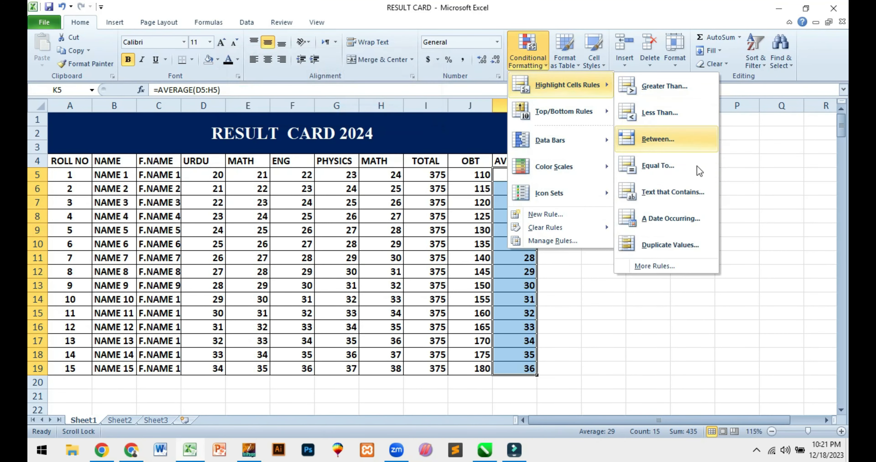
{"action": "left_click", "coordinate": [658, 250]}
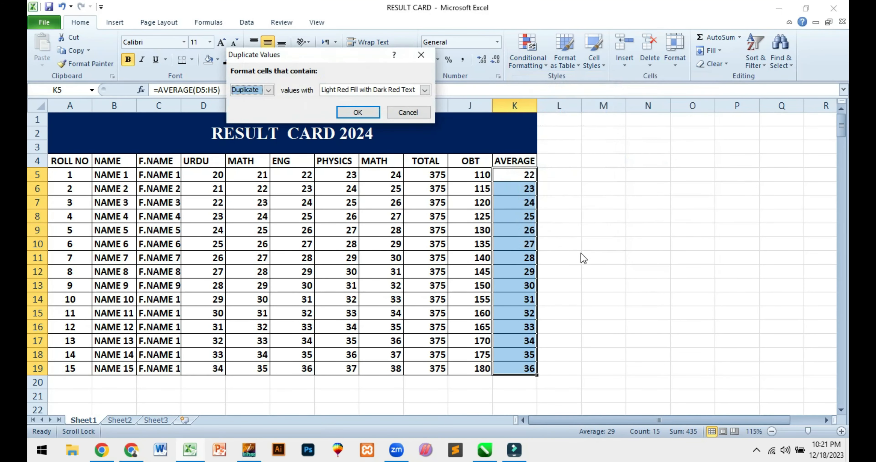
{"action": "key", "text": "Escape"}
Enter 29 as the average in K16 so that it duplicates the value in K12.
{"action": "left_click", "coordinate": [520, 272]}
{"action": "left_click", "coordinate": [510, 325]}
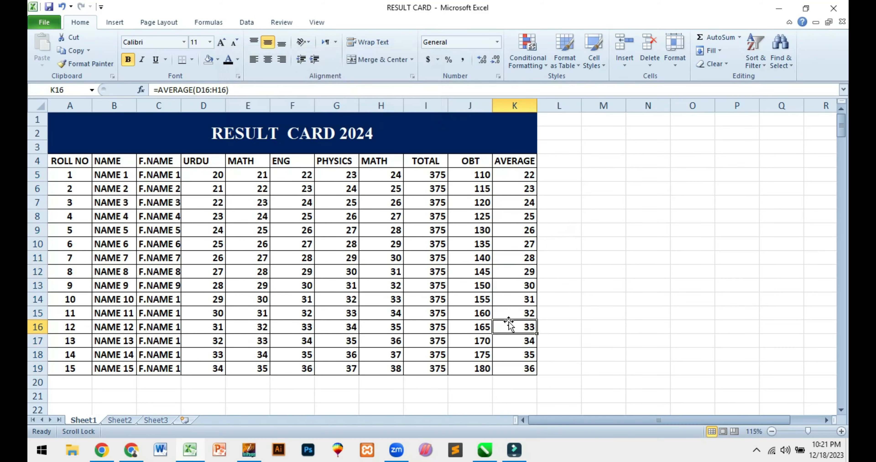
{"action": "type", "text": "29"}
{"action": "key", "text": "Return"}
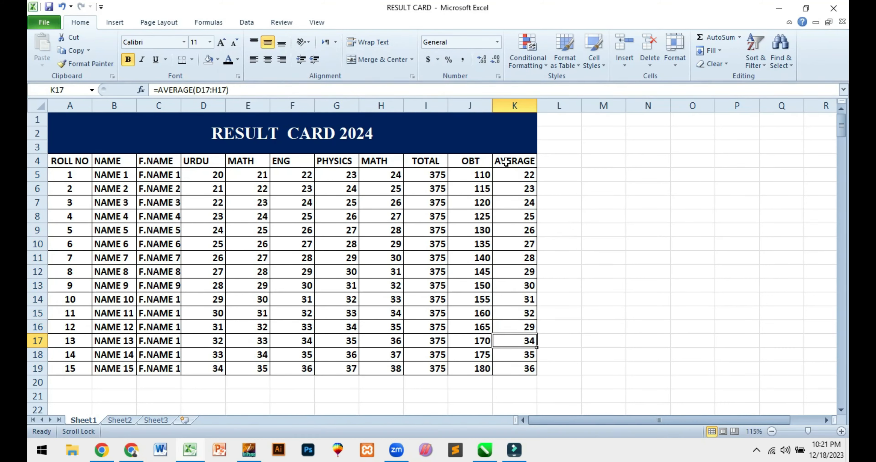
Preview duplicate values in K5:K19 with Light Red Fill with Dark Red Text, and cancel the rule.
{"action": "left_click_drag", "start_coordinate": [512, 174], "coordinate": [519, 367]}
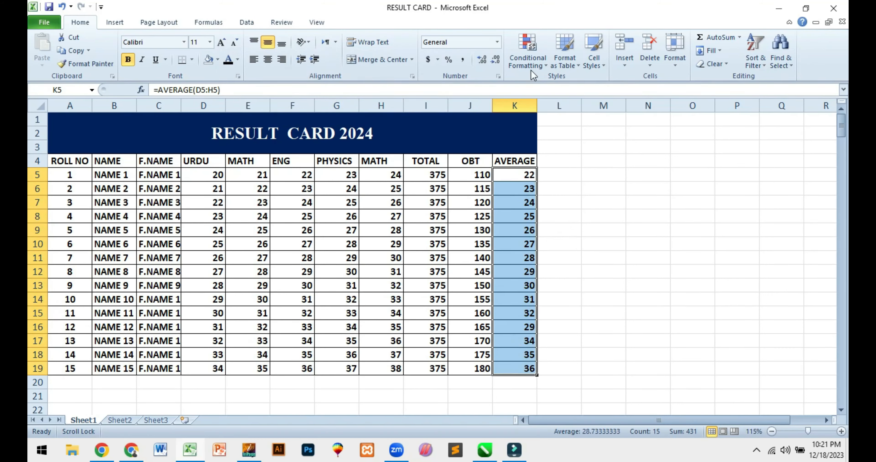
{"action": "left_click", "coordinate": [528, 51]}
{"action": "mouse_move", "coordinate": [550, 86]}
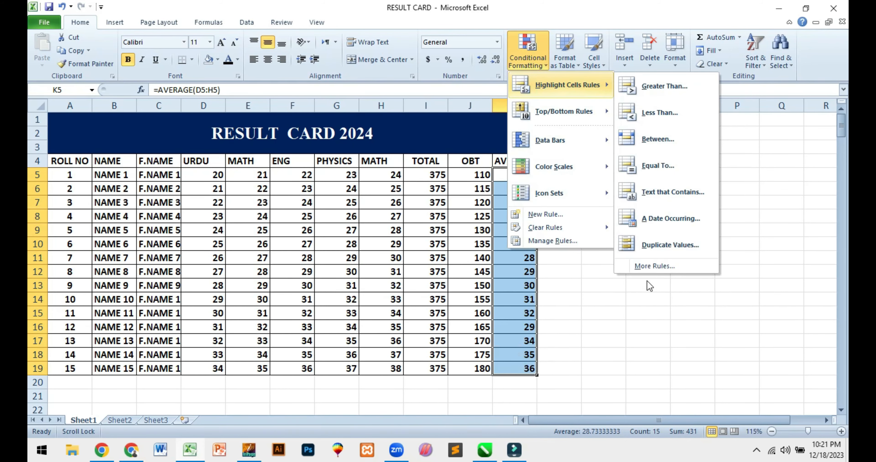
{"action": "left_click", "coordinate": [660, 244]}
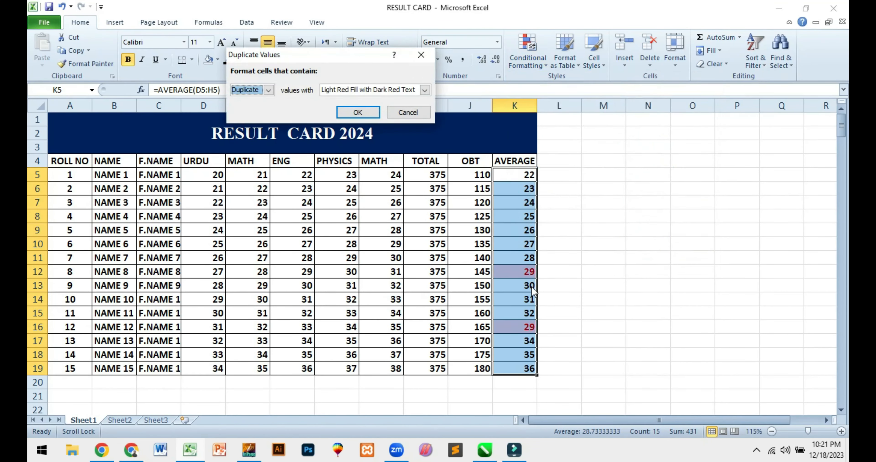
{"action": "left_click", "coordinate": [408, 113]}
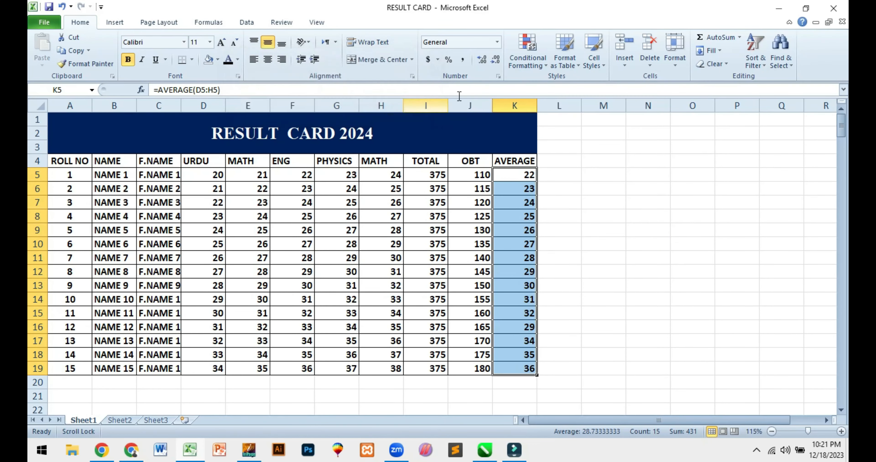
{"action": "left_click", "coordinate": [516, 70]}
{"action": "mouse_move", "coordinate": [566, 89]}
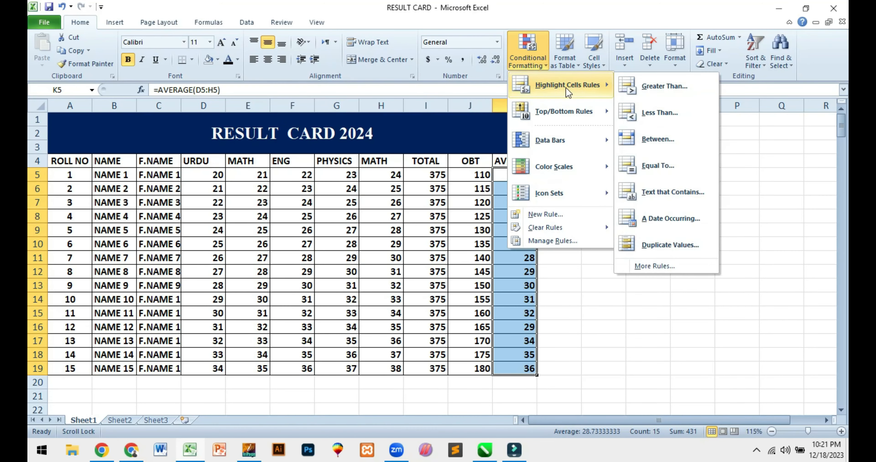
{"action": "left_click", "coordinate": [749, 219]}
{"action": "left_click", "coordinate": [529, 63]}
{"action": "mouse_move", "coordinate": [560, 111]}
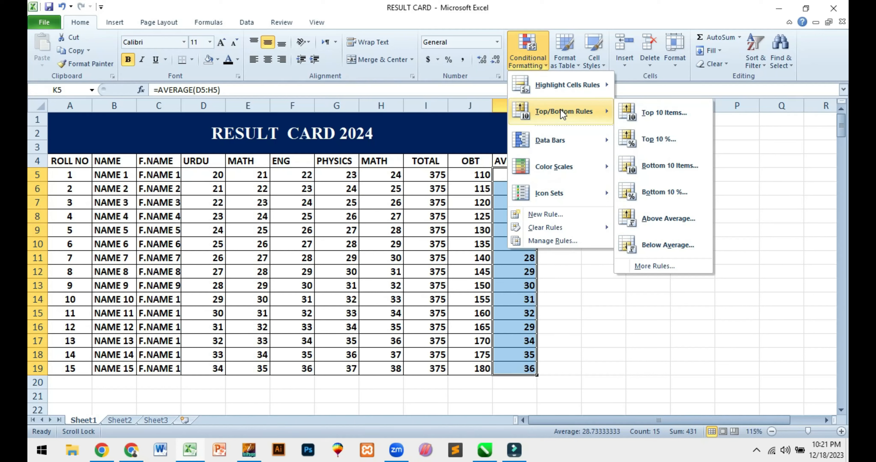
{"action": "mouse_move", "coordinate": [551, 88]}
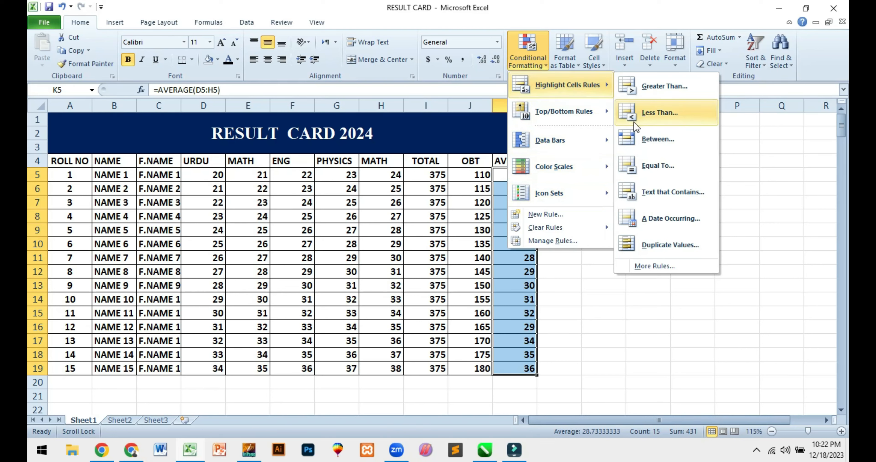
{"action": "left_click", "coordinate": [730, 153]}
{"action": "left_click", "coordinate": [529, 63]}
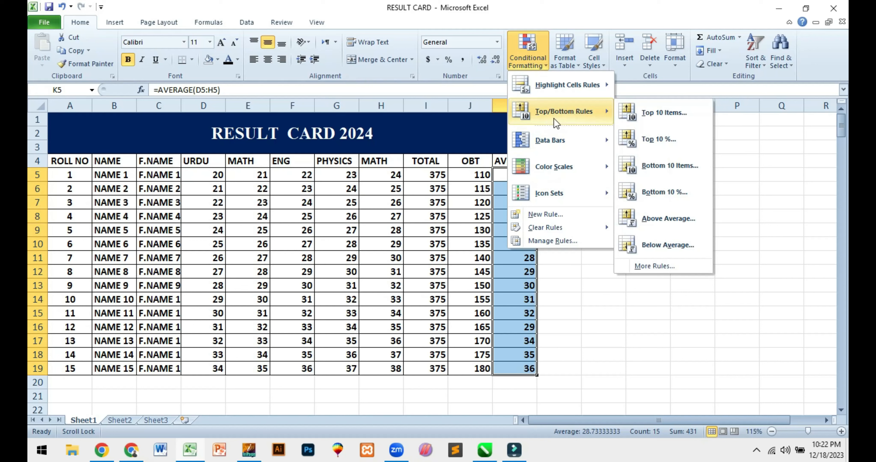
Highlight the top 3 items in K5:K19 with Light Red Fill with Dark Red Text.
{"action": "left_click", "coordinate": [636, 115]}
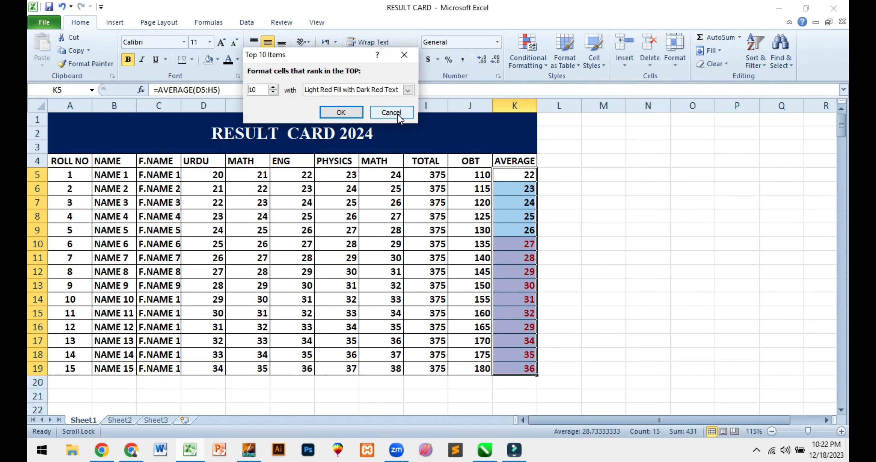
{"action": "left_click_drag", "start_coordinate": [260, 90], "coordinate": [239, 90]}
{"action": "type", "text": "3"}
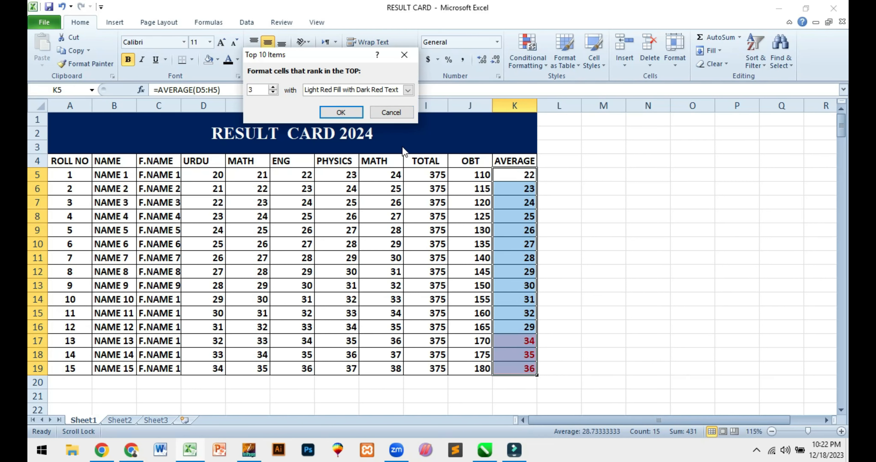
{"action": "left_click", "coordinate": [341, 113]}
{"action": "left_click", "coordinate": [612, 245]}
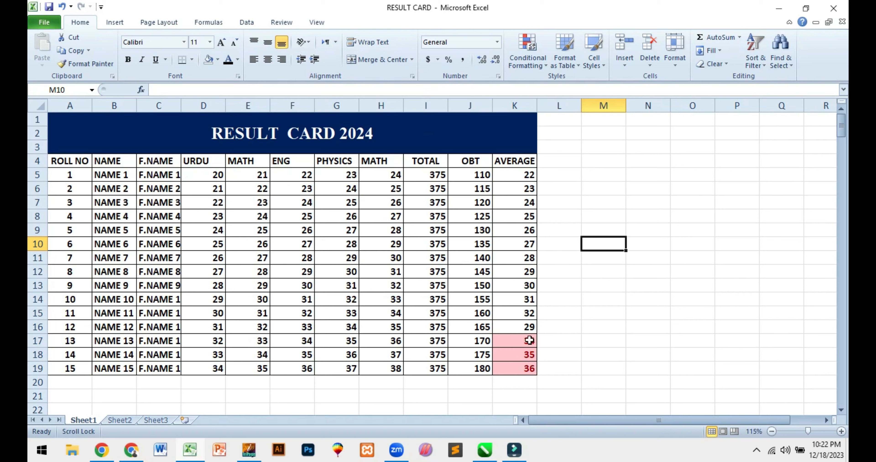
Enter 55 as the average in K8 to test the top 3 rule, and undo both the entry and the rule.
{"action": "left_click", "coordinate": [514, 219]}
{"action": "type", "text": "55"}
{"action": "key", "text": "Return"}
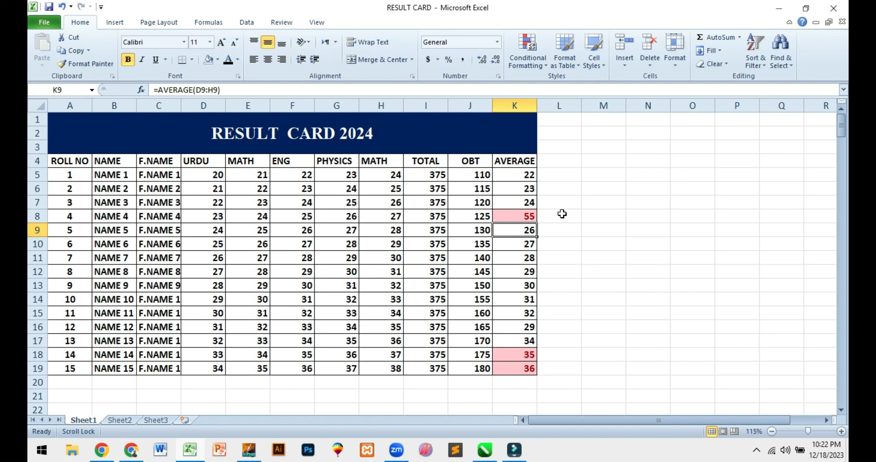
{"action": "key", "text": "ctrl+z"}
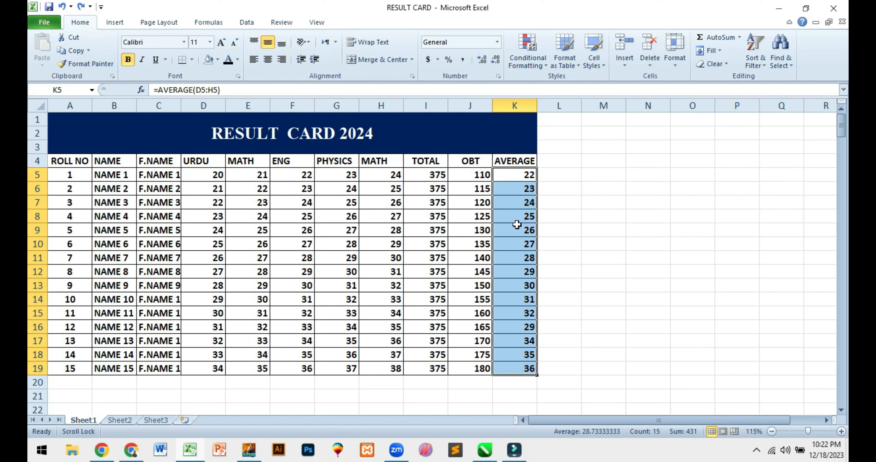
Highlight the bottom 3 items in K5:K19 with Light Red Fill with Dark Red Text.
{"action": "left_click", "coordinate": [537, 56]}
{"action": "mouse_move", "coordinate": [537, 122]}
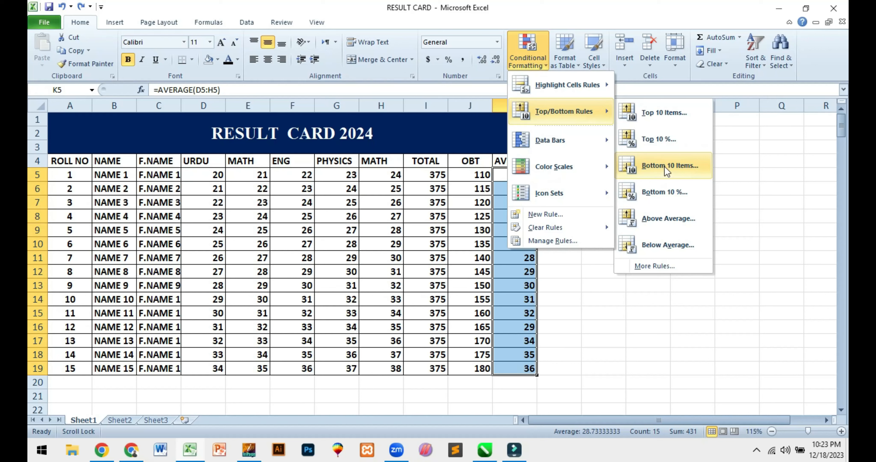
{"action": "left_click", "coordinate": [645, 176]}
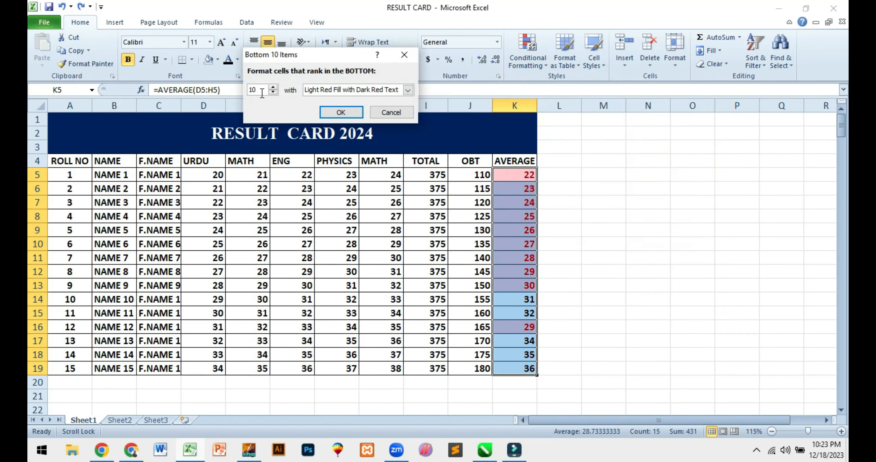
{"action": "type", "text": "3"}
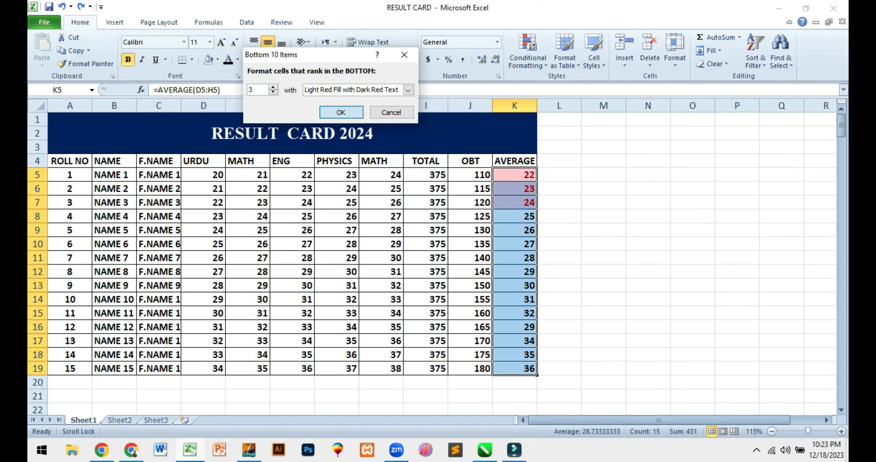
{"action": "left_click", "coordinate": [341, 112]}
{"action": "left_click", "coordinate": [542, 219]}
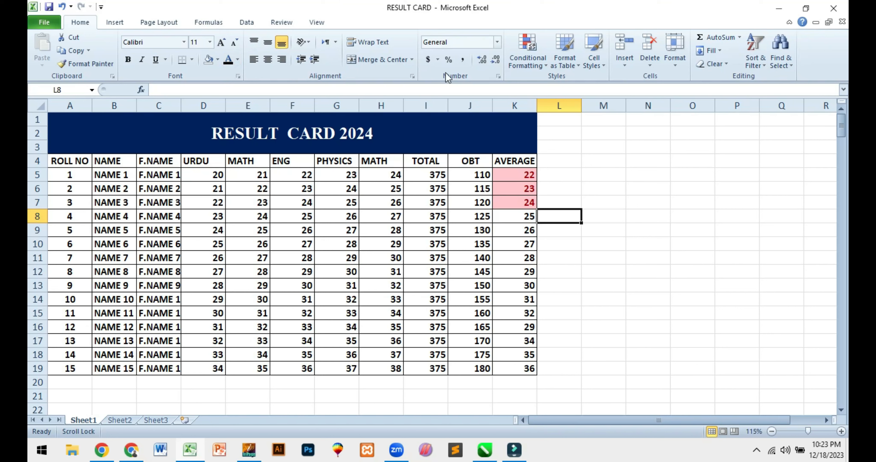
Undo the bottom 3 highlighting in the AVERAGE column.
{"action": "left_click", "coordinate": [528, 51]}
{"action": "mouse_move", "coordinate": [591, 119]}
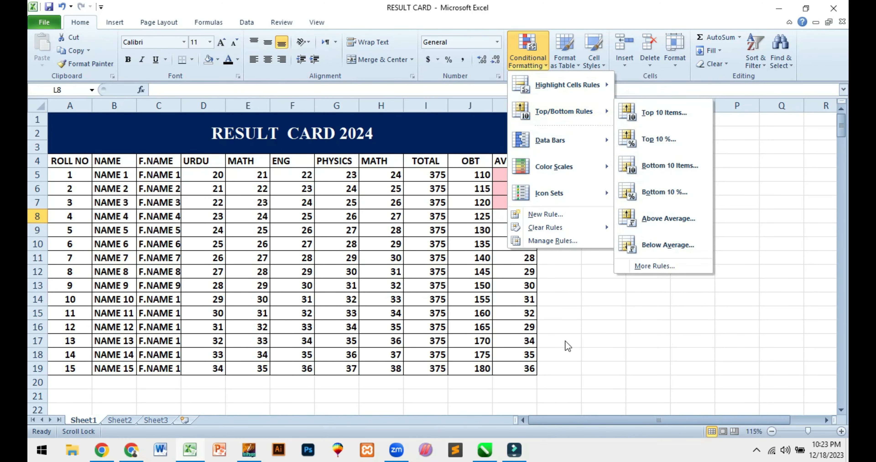
{"action": "left_click", "coordinate": [548, 309]}
{"action": "key", "text": "ctrl+z"}
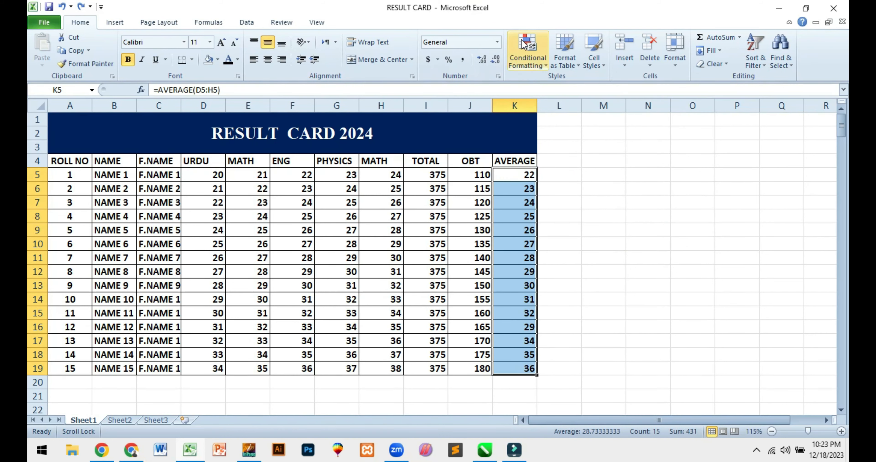
Apply blue Gradient Fill data bars to the averages in K5:K19.
{"action": "left_click", "coordinate": [528, 57]}
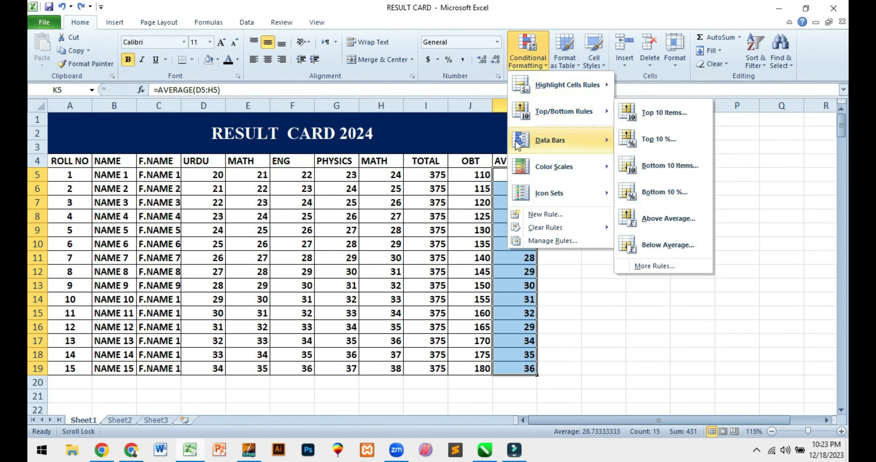
{"action": "mouse_move", "coordinate": [547, 149]}
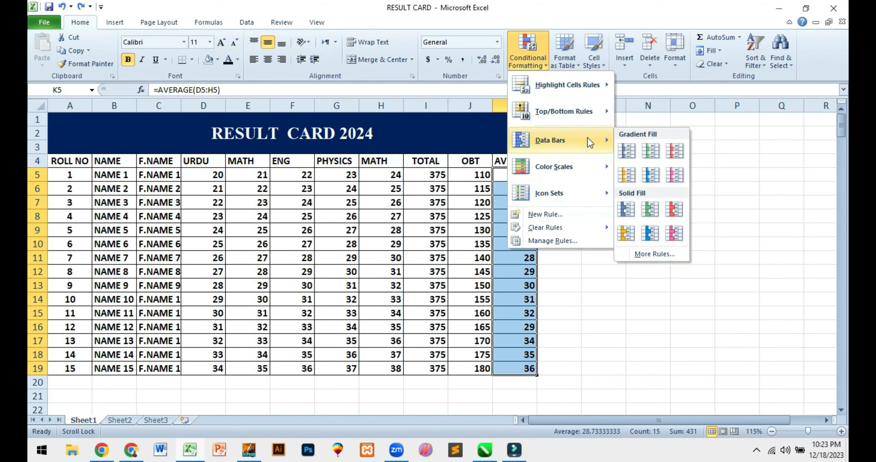
{"action": "left_click", "coordinate": [625, 153]}
{"action": "left_click", "coordinate": [600, 245]}
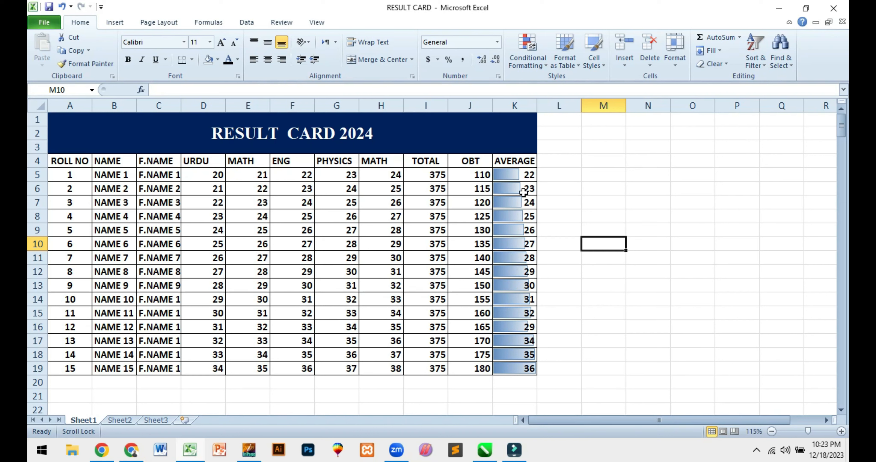
Enter 46 as the average in K5 to test the data bars, and undo both the entry and the bars.
{"action": "left_click", "coordinate": [526, 180]}
{"action": "type", "text": "4"}
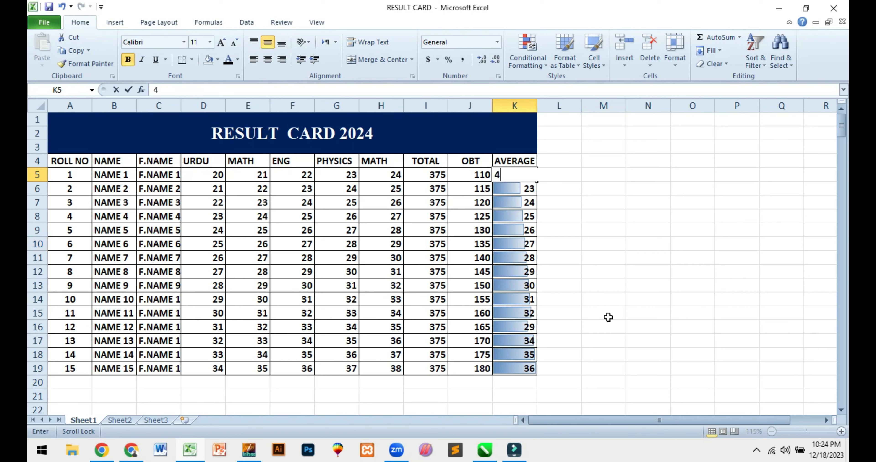
{"action": "type", "text": "6"}
{"action": "key", "text": "Return"}
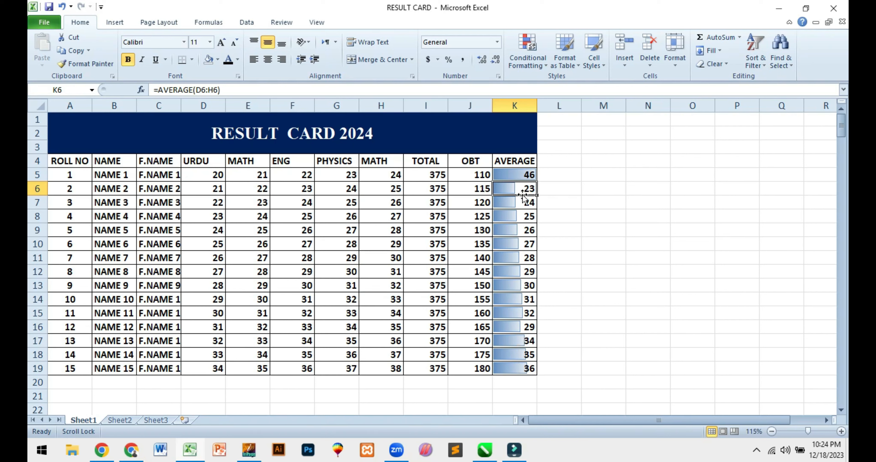
{"action": "key", "text": "ctrl+z"}
{"action": "key", "text": "ctrl+z"}
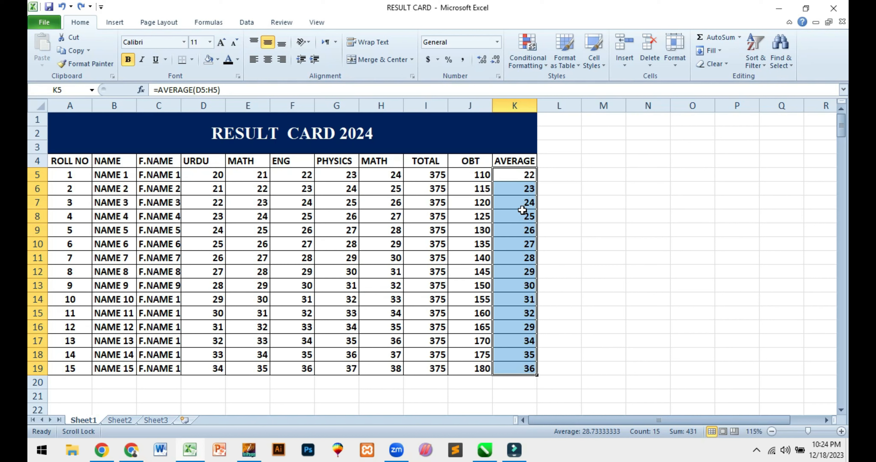
Apply the Ratings icon set with four signal-bar icons to K5:K19, and undo it.
{"action": "left_click", "coordinate": [531, 63]}
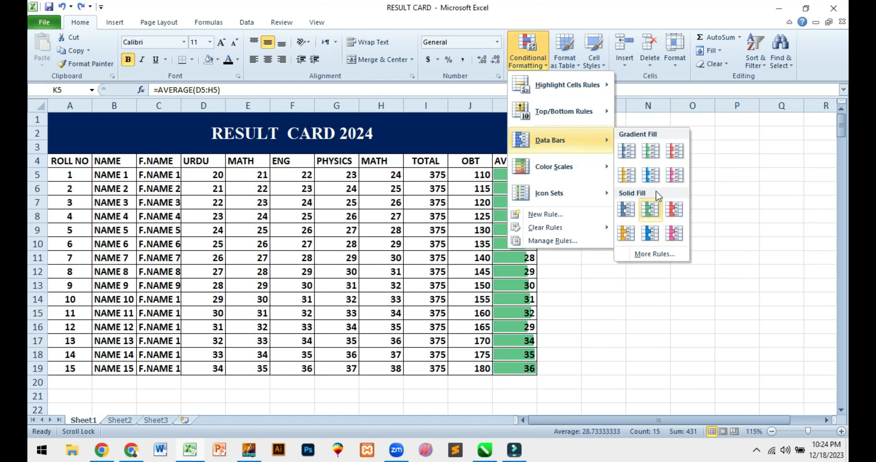
{"action": "mouse_move", "coordinate": [586, 168]}
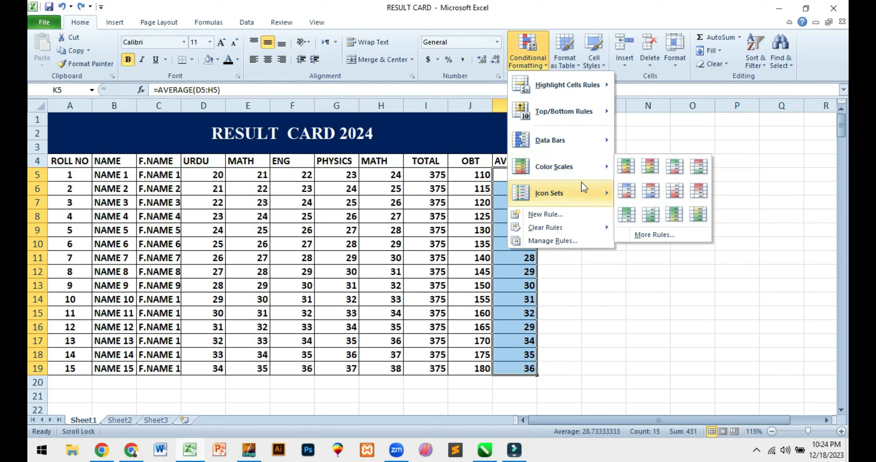
{"action": "mouse_move", "coordinate": [564, 193]}
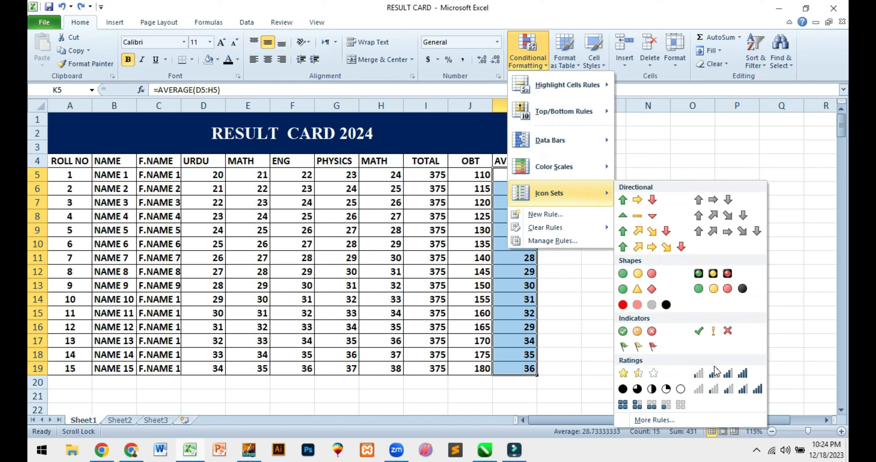
{"action": "left_click", "coordinate": [720, 373]}
{"action": "left_click", "coordinate": [633, 327]}
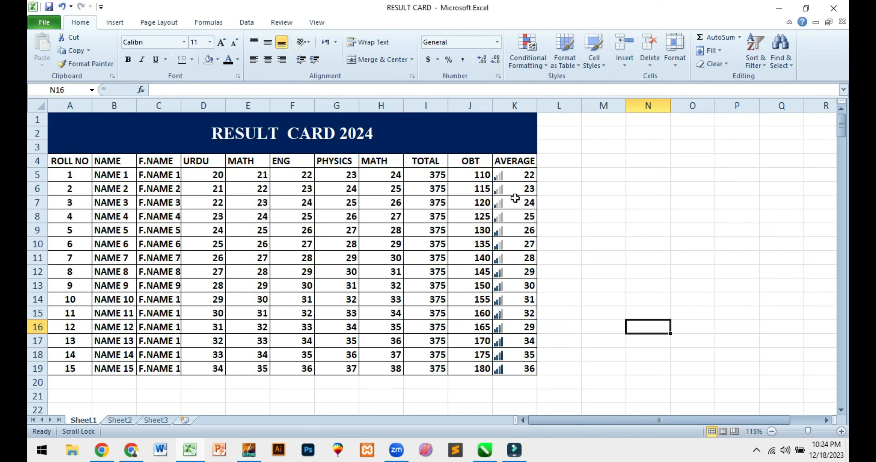
{"action": "key", "text": "ctrl+z"}
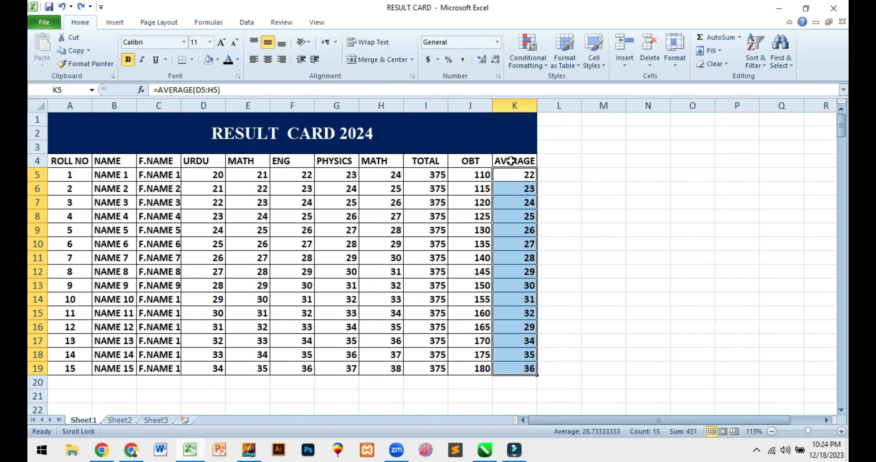
Apply the Indicators icon set with circled check, exclamation and cross symbols to K5:K19.
{"action": "left_click", "coordinate": [529, 59]}
{"action": "mouse_move", "coordinate": [561, 197]}
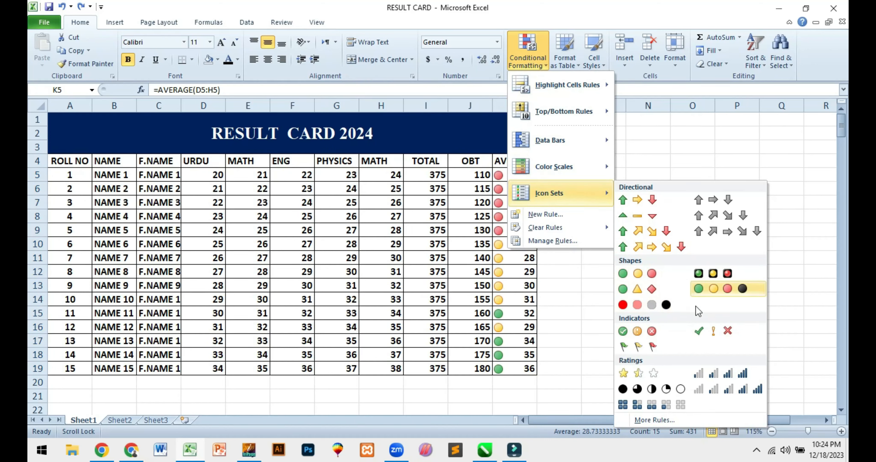
{"action": "left_click", "coordinate": [640, 335]}
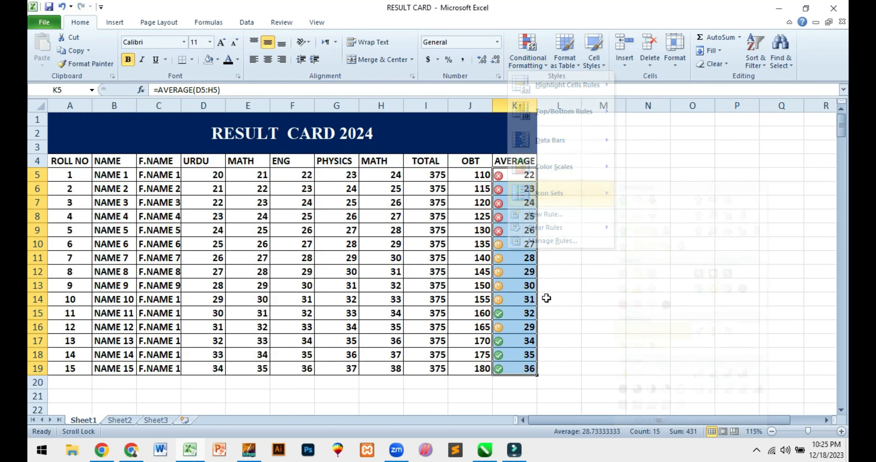
{"action": "left_click", "coordinate": [501, 249]}
Enter 33 as the average in K5 to test the icons, and undo both the entry and the icon set.
{"action": "left_click", "coordinate": [526, 174]}
{"action": "key", "text": "F2"}
{"action": "type", "text": "33"}
{"action": "key", "text": "Return"}
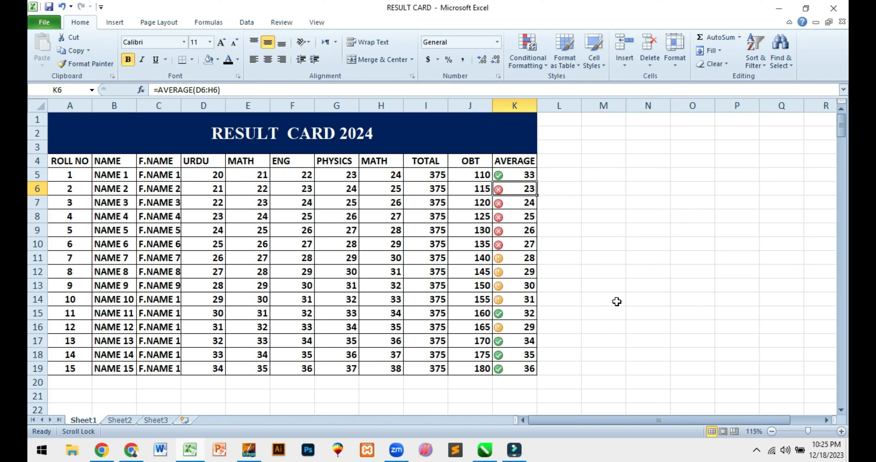
{"action": "key", "text": "ctrl+z"}
{"action": "key", "text": "ctrl+z"}
Undo the duplicate average entered in K16 to restore its AVERAGE formula.
{"action": "key", "text": "ctrl+z"}
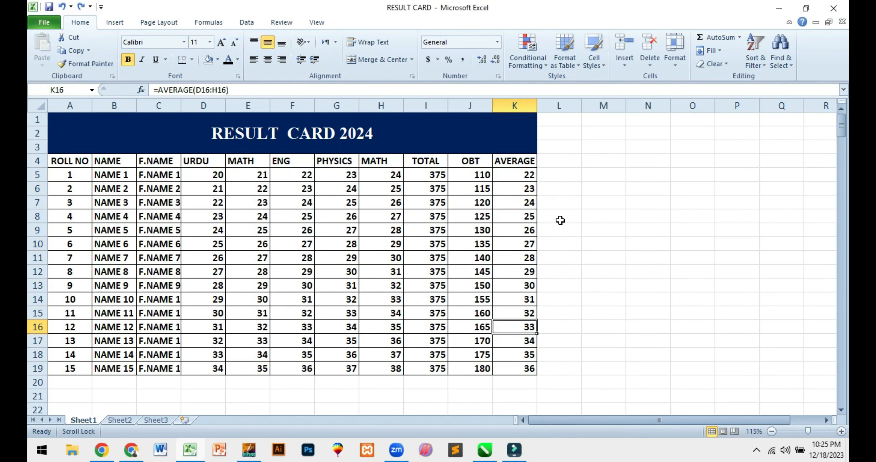
{"action": "left_click", "coordinate": [560, 216]}
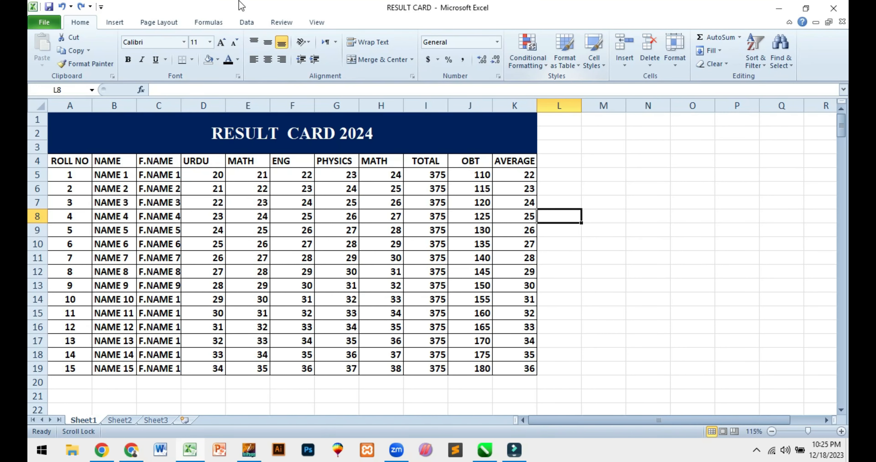
{"action": "left_click", "coordinate": [287, 259]}
Format A4:K19 as a table with headers, using the blue style from the Dark group.
{"action": "left_click_drag", "start_coordinate": [81, 167], "coordinate": [531, 370]}
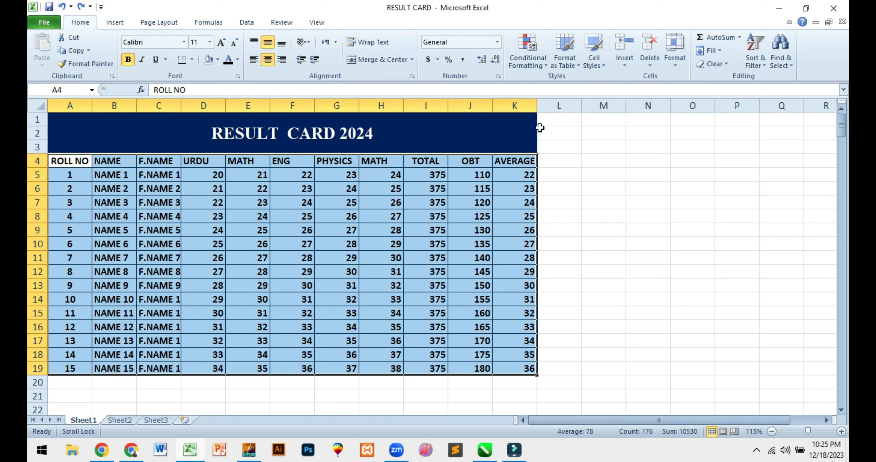
{"action": "left_click", "coordinate": [566, 65]}
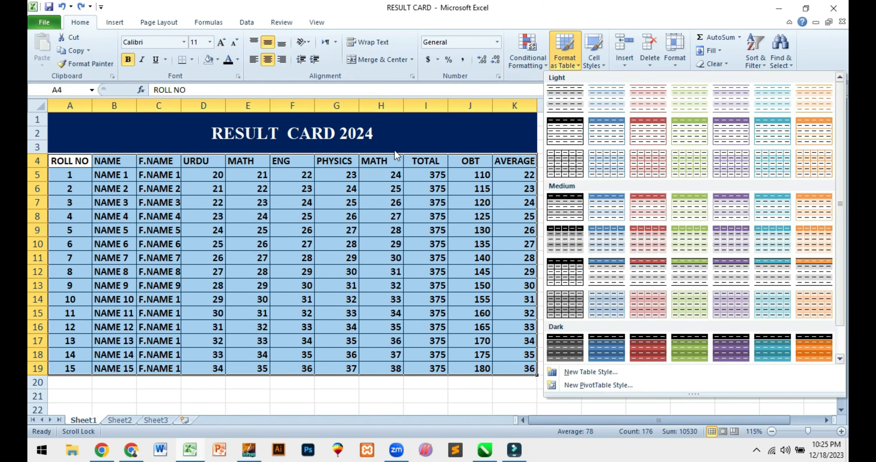
{"action": "left_click", "coordinate": [616, 353]}
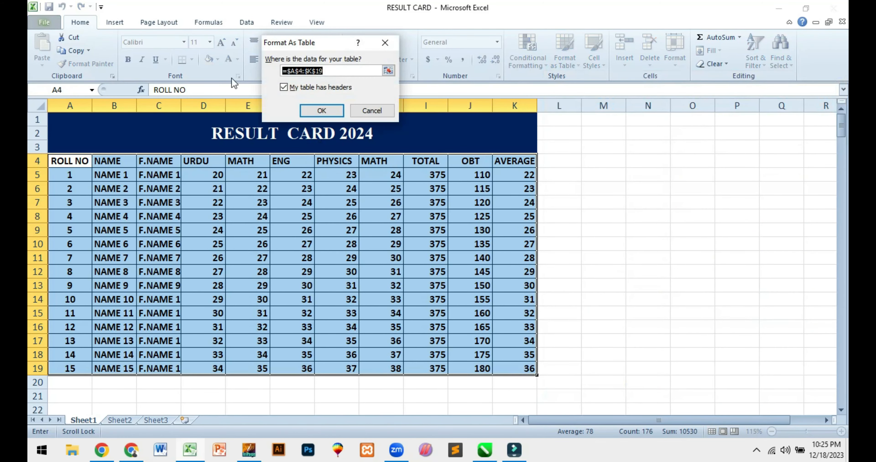
{"action": "left_click", "coordinate": [322, 110]}
{"action": "left_click", "coordinate": [89, 23]}
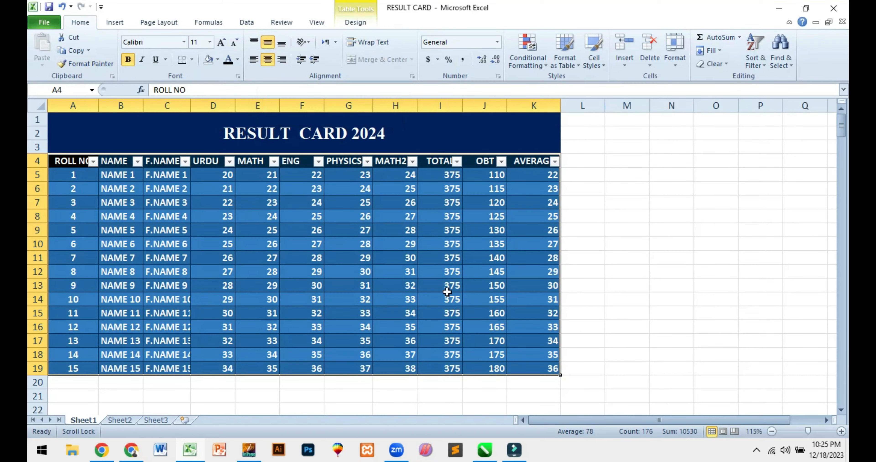
Select the whole table A4:K19 and examine its design options and available table styles without changing the style.
{"action": "left_click", "coordinate": [476, 287]}
{"action": "left_click_drag", "start_coordinate": [79, 162], "coordinate": [531, 366]}
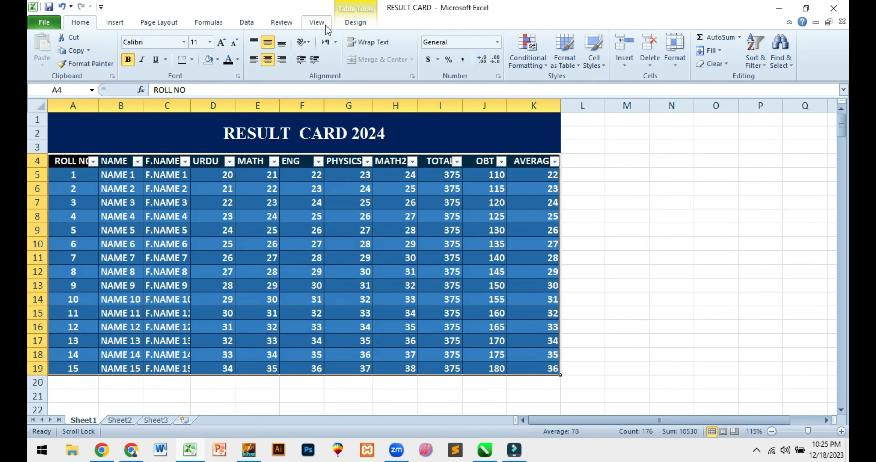
{"action": "left_click", "coordinate": [355, 22]}
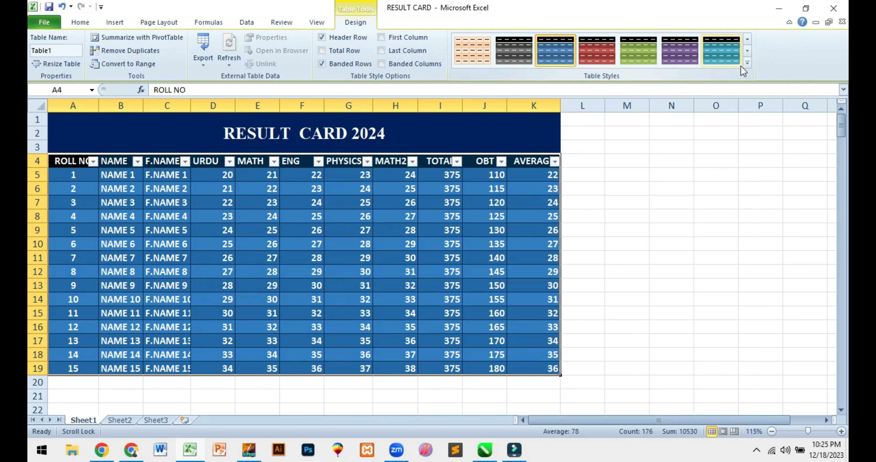
{"action": "left_click", "coordinate": [747, 63]}
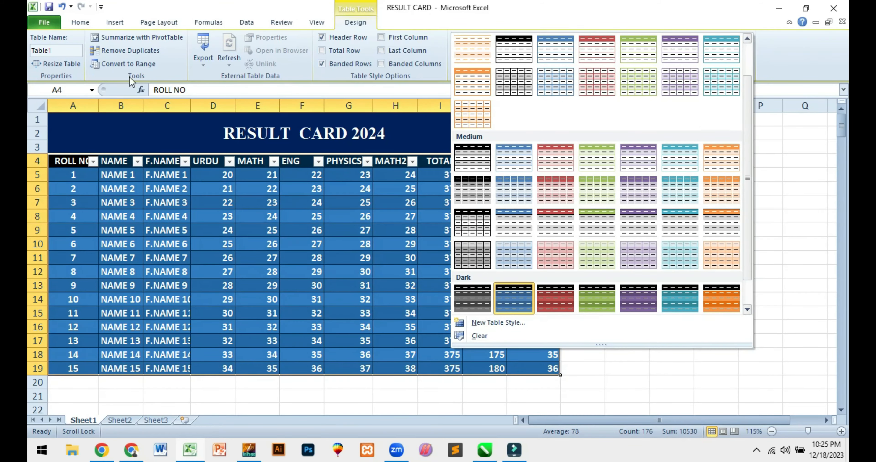
{"action": "left_click", "coordinate": [361, 68]}
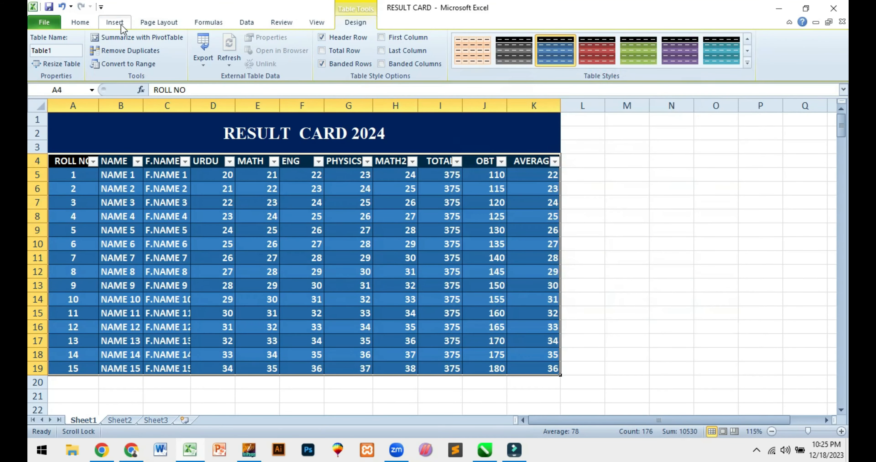
Preview other table styles on the result card, and undo the table formatting to return A4:K19 to a plain range.
{"action": "left_click", "coordinate": [83, 24]}
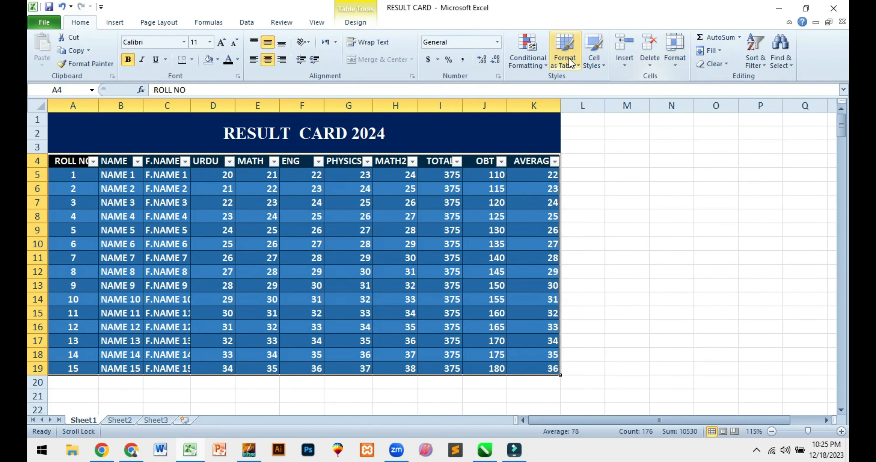
{"action": "left_click", "coordinate": [566, 67]}
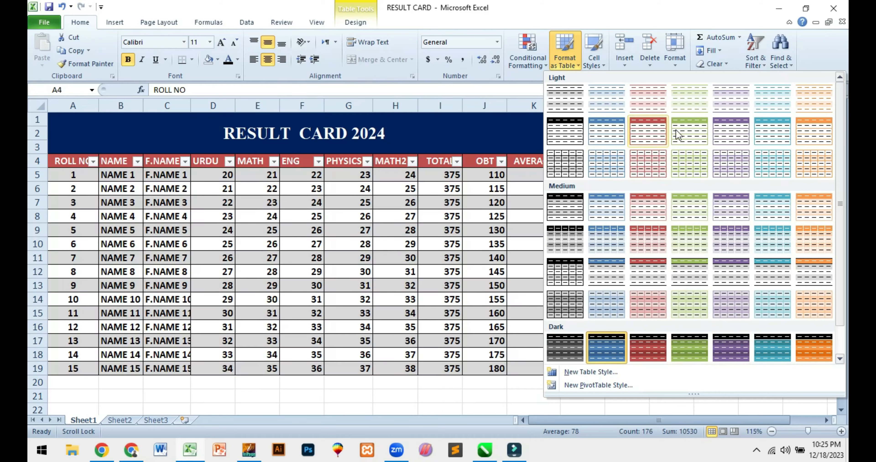
{"action": "key", "text": "Escape"}
{"action": "key", "text": "ctrl+z"}
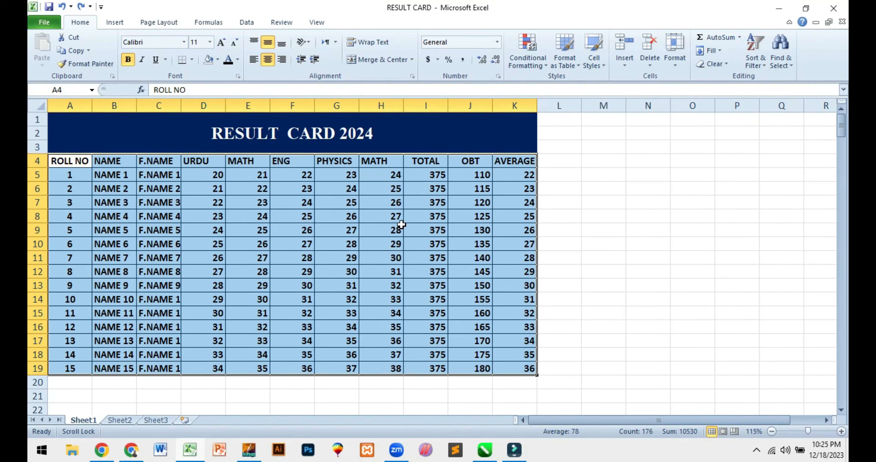
{"action": "left_click", "coordinate": [336, 225]}
{"action": "left_click", "coordinate": [215, 215]}
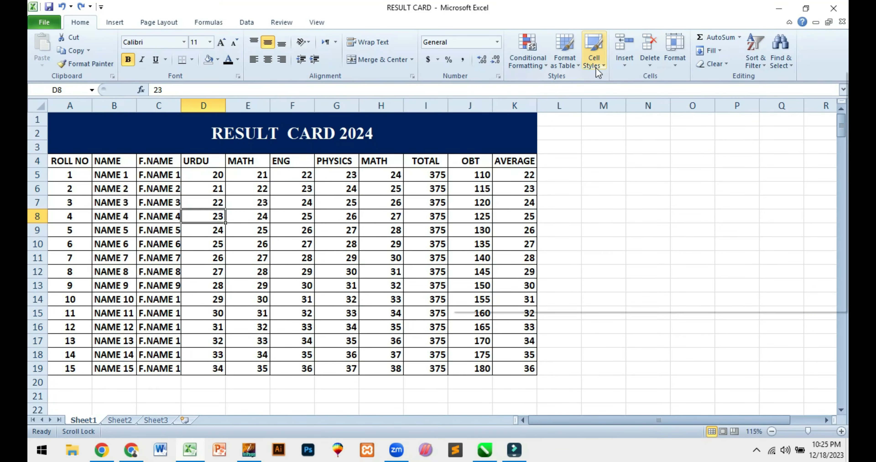
Apply the 20% - Accent1 cell style to the first URDU mark in D5.
{"action": "left_click", "coordinate": [596, 65]}
{"action": "left_click", "coordinate": [182, 224]}
{"action": "left_click", "coordinate": [208, 180]}
{"action": "left_click", "coordinate": [594, 63]}
{"action": "left_click", "coordinate": [482, 194]}
Apply the 40% - Accent1 cell style to E5 and the 60% - Accent1 style to F5.
{"action": "left_click", "coordinate": [253, 177]}
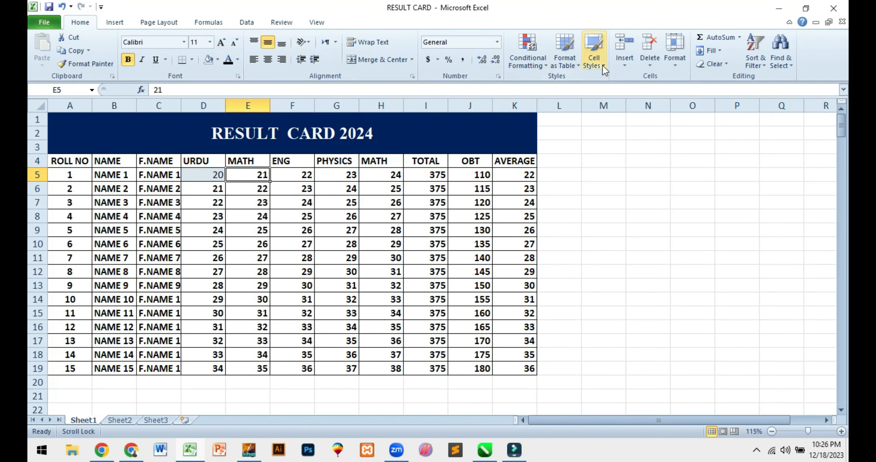
{"action": "left_click", "coordinate": [602, 66]}
{"action": "left_click", "coordinate": [502, 202]}
{"action": "left_click", "coordinate": [307, 177]}
{"action": "left_click", "coordinate": [601, 68]}
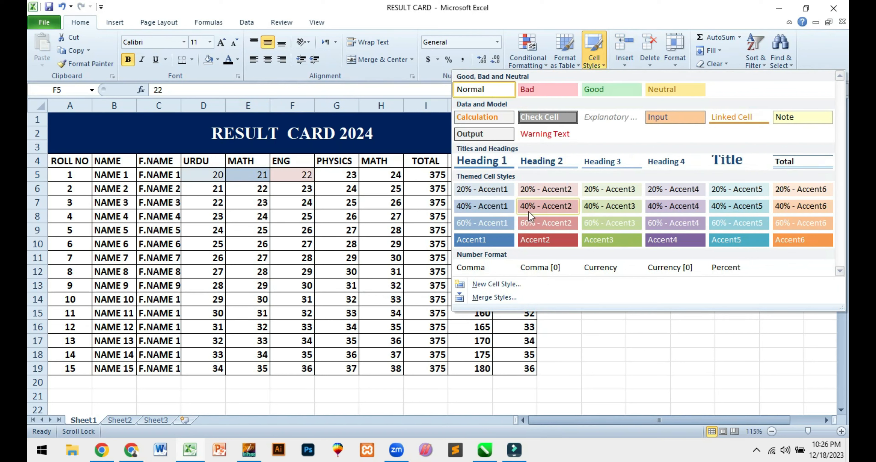
{"action": "left_click", "coordinate": [483, 223]}
Apply the solid Accent1 cell style to the first PHYSICS mark in G5.
{"action": "left_click", "coordinate": [347, 175]}
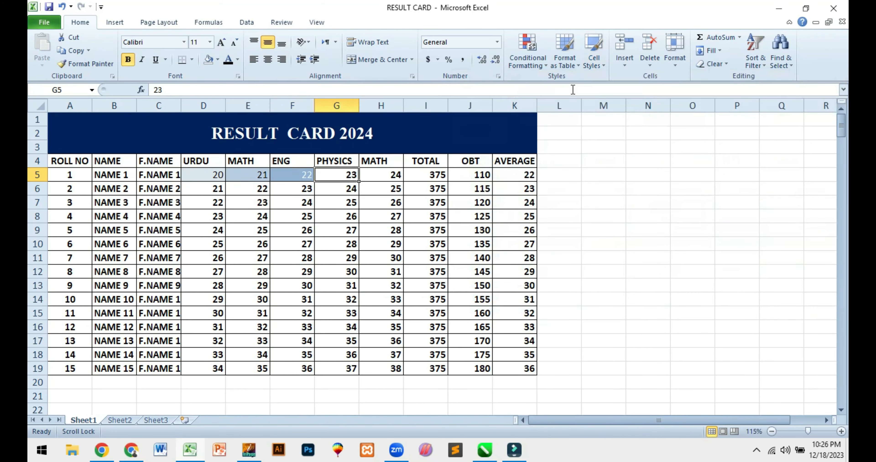
{"action": "left_click", "coordinate": [594, 65]}
{"action": "left_click", "coordinate": [483, 223]}
{"action": "left_click", "coordinate": [426, 244]}
Examine the available cell styles and preview them on the range A9:K13 without applying any.
{"action": "left_click", "coordinate": [362, 174]}
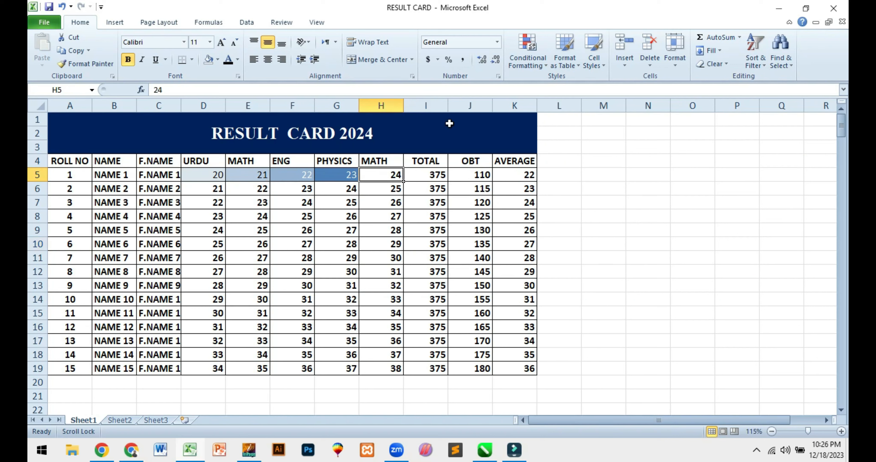
{"action": "left_click", "coordinate": [596, 63]}
{"action": "left_click", "coordinate": [380, 205]}
{"action": "left_click", "coordinate": [302, 205]}
{"action": "left_click", "coordinate": [276, 218]}
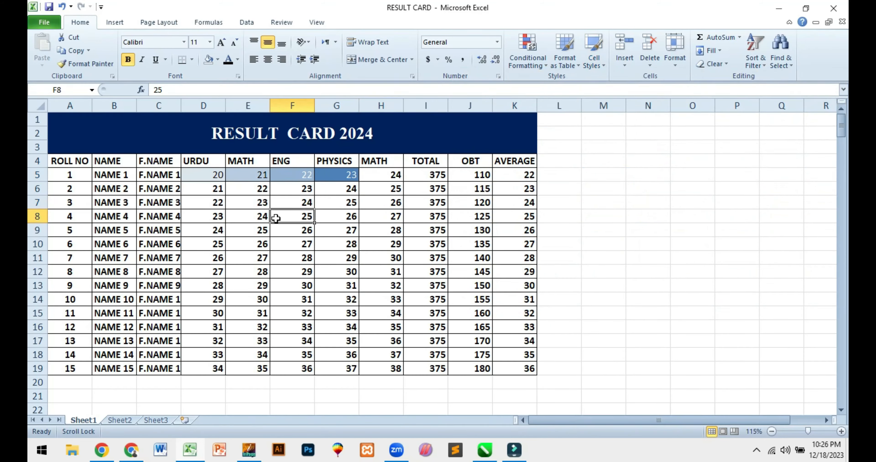
{"action": "left_click_drag", "start_coordinate": [73, 230], "coordinate": [502, 286]}
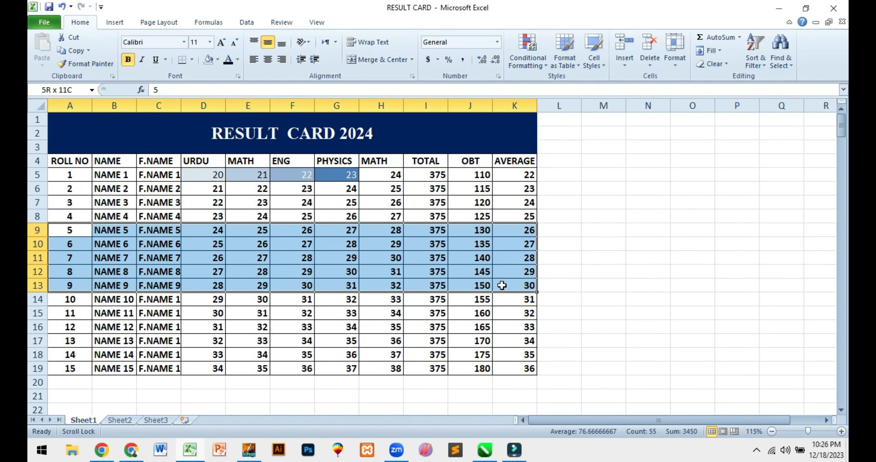
{"action": "left_click", "coordinate": [593, 58]}
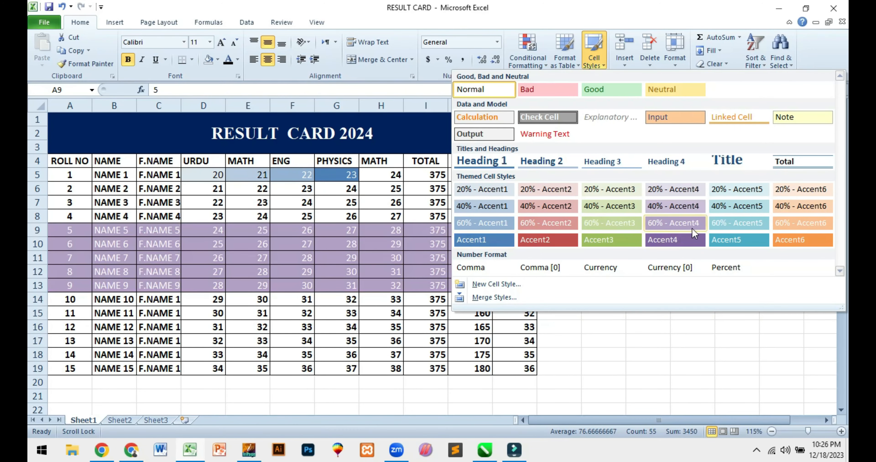
{"action": "left_click", "coordinate": [270, 258]}
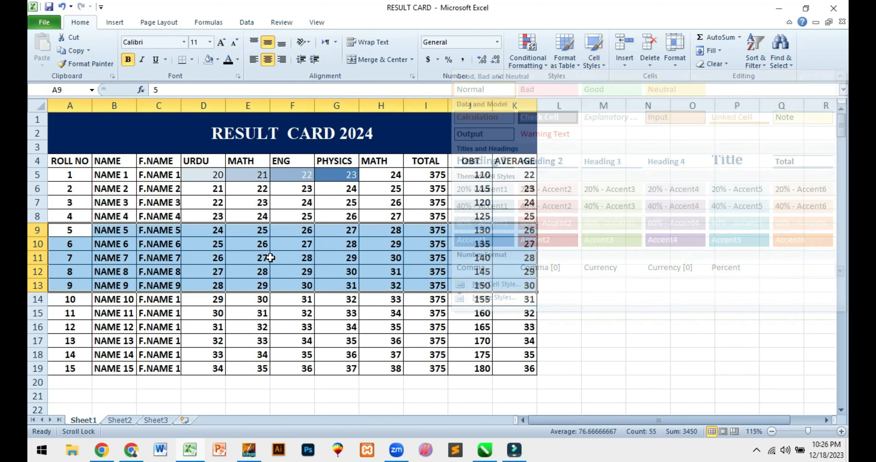
Undo all the cell styles applied to D5:G5.
{"action": "key", "text": "ctrl+z"}
{"action": "key", "text": "ctrl+z"}
{"action": "key", "text": "ctrl+z"}
{"action": "key", "text": "ctrl+z"}
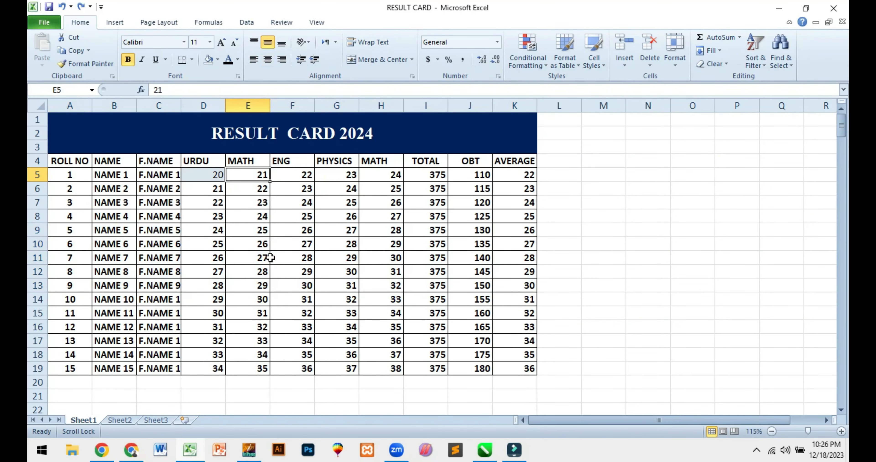
{"action": "left_click", "coordinate": [332, 244]}
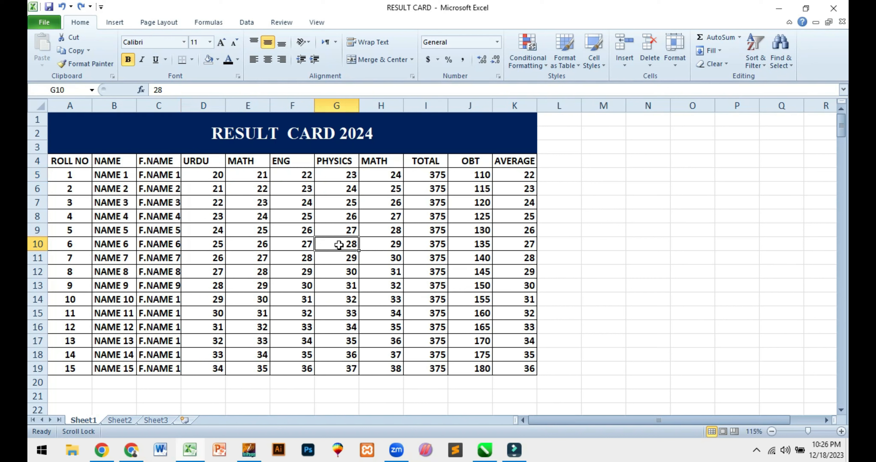